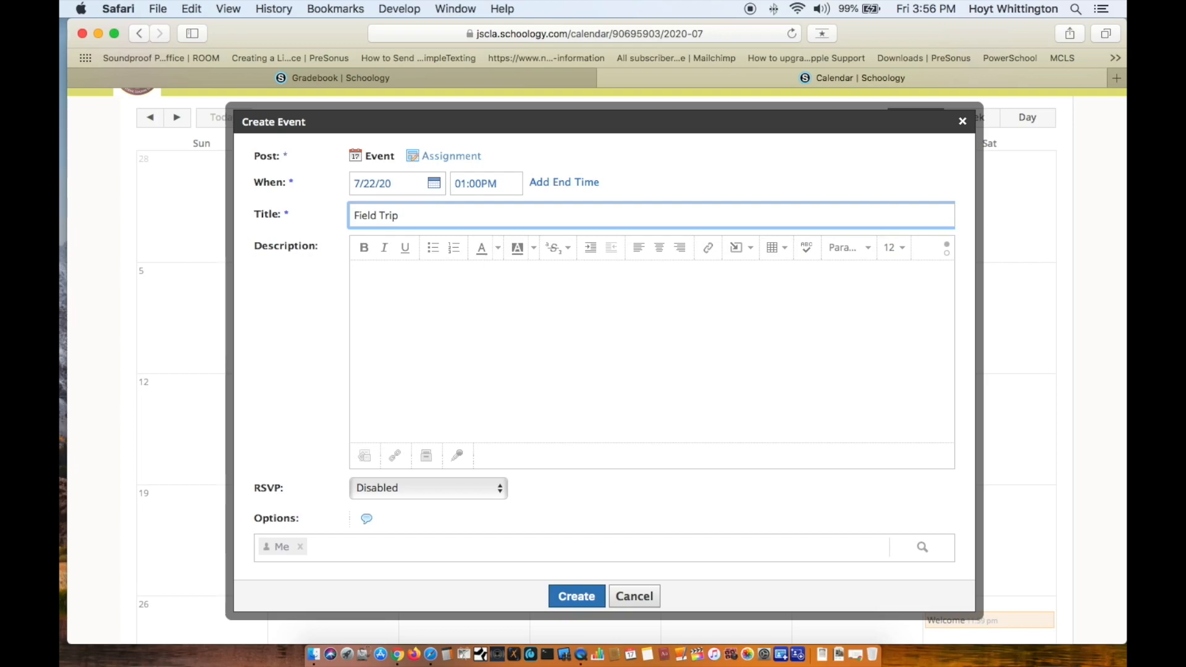
# Title the event "Swamp Field Trip" and enter the description "The clas will take a trip to the swamp to catch a gator!!!"
pyautogui.write('Swamp')
pyautogui.click(389, 273)
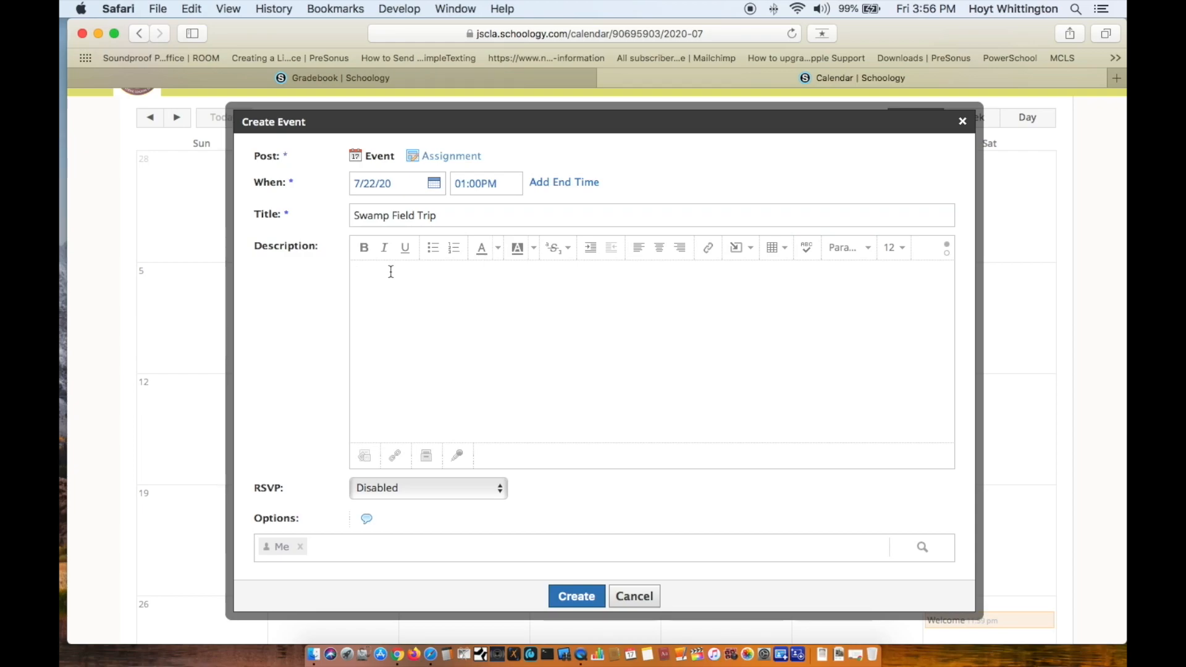
pyautogui.write('The cal')
pyautogui.press('BackSpace')
pyautogui.press('BackSpace')
pyautogui.write('las will take a trip to the swamp to catch a ')
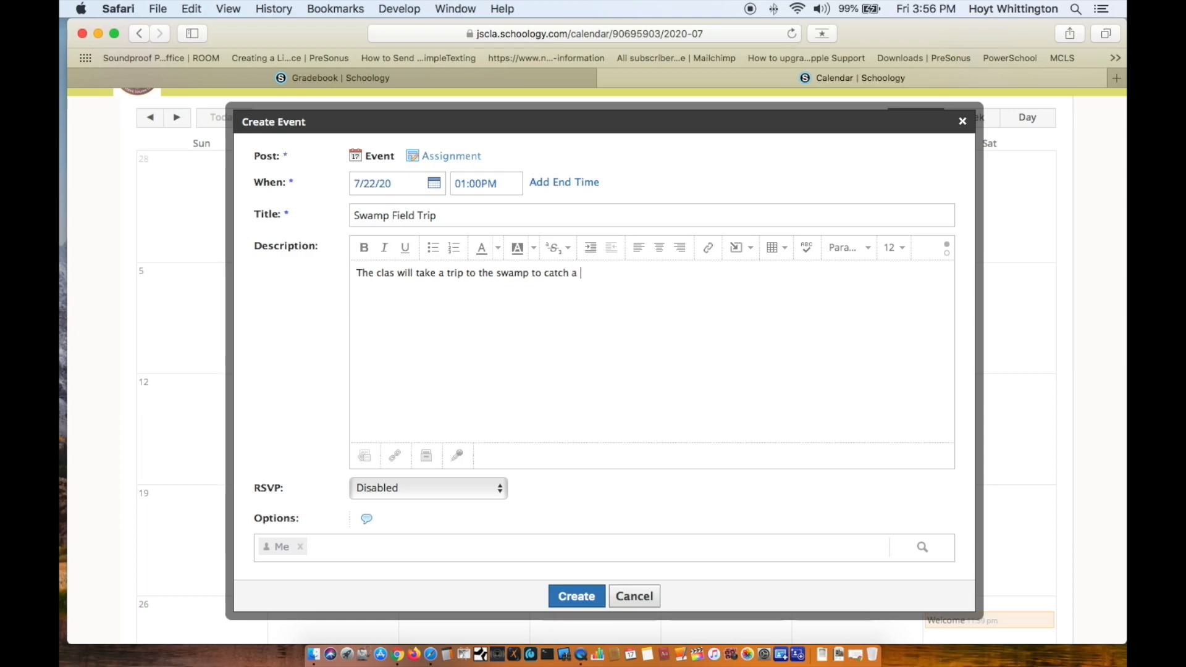
pyautogui.write('gator!!!')
# Format "gator!!!" in the event description as bold, italic and underlined
pyautogui.moveTo(582, 273); pyautogui.dragTo(616, 273)
pyautogui.click(364, 248)
pyautogui.click(384, 248)
pyautogui.click(403, 248)
pyautogui.click(501, 299)
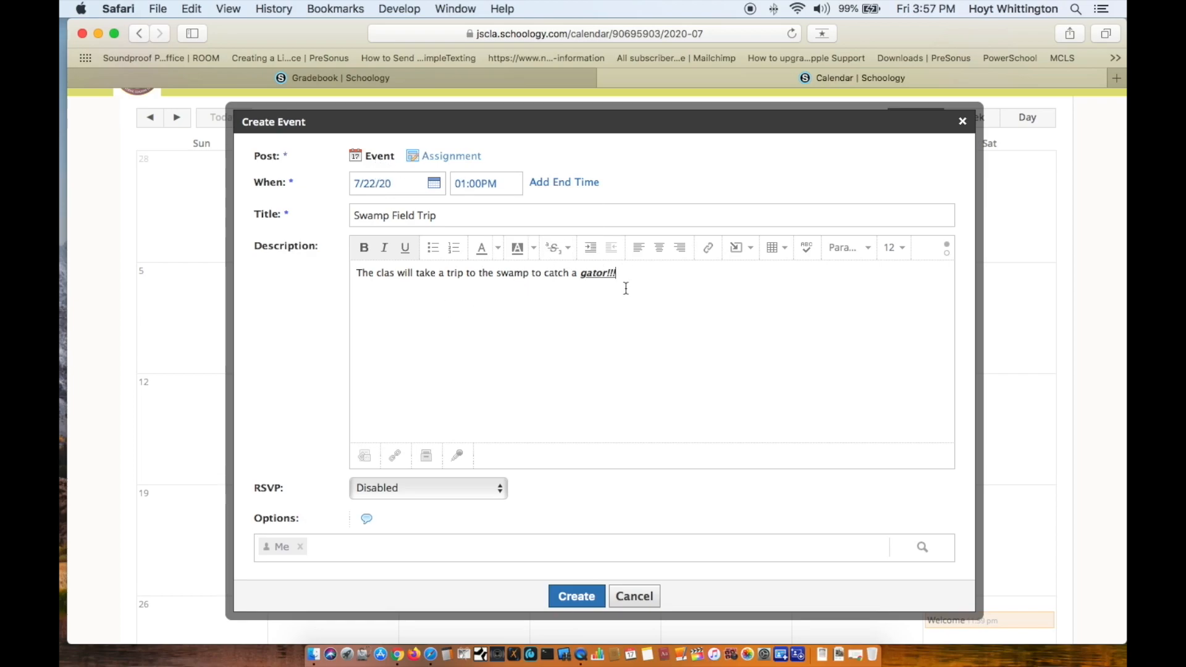
# Add PD (all sections) to the calendars the event is posted to and create the event
pyautogui.scroll(-2, 626, 288)
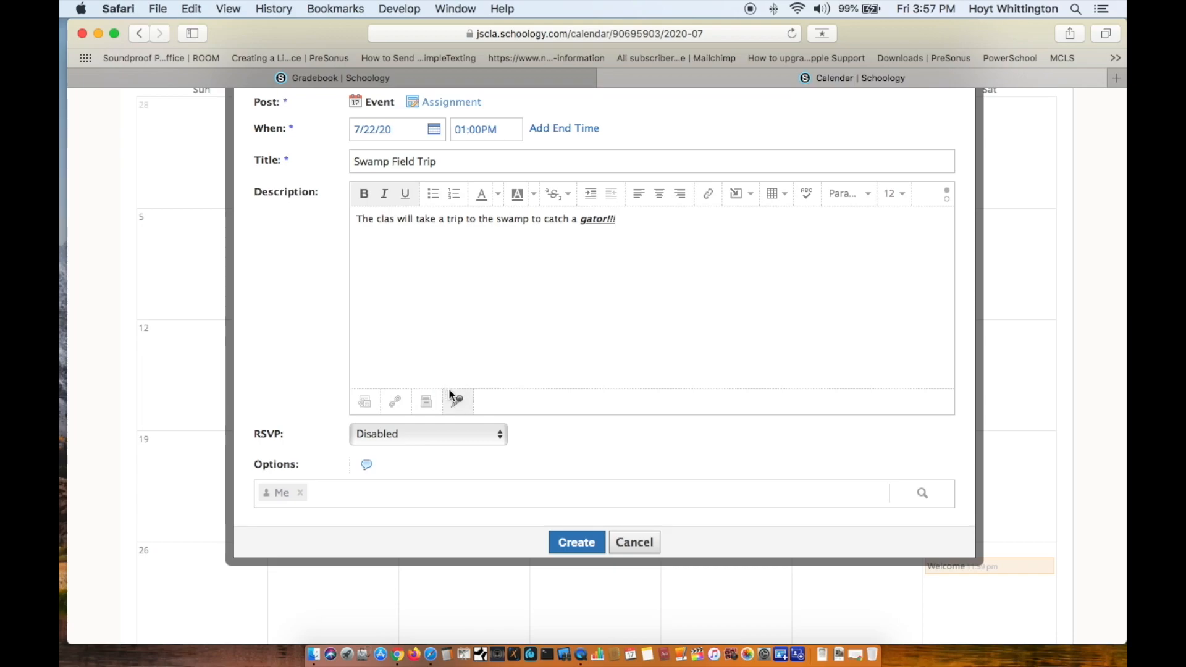
pyautogui.click(915, 494)
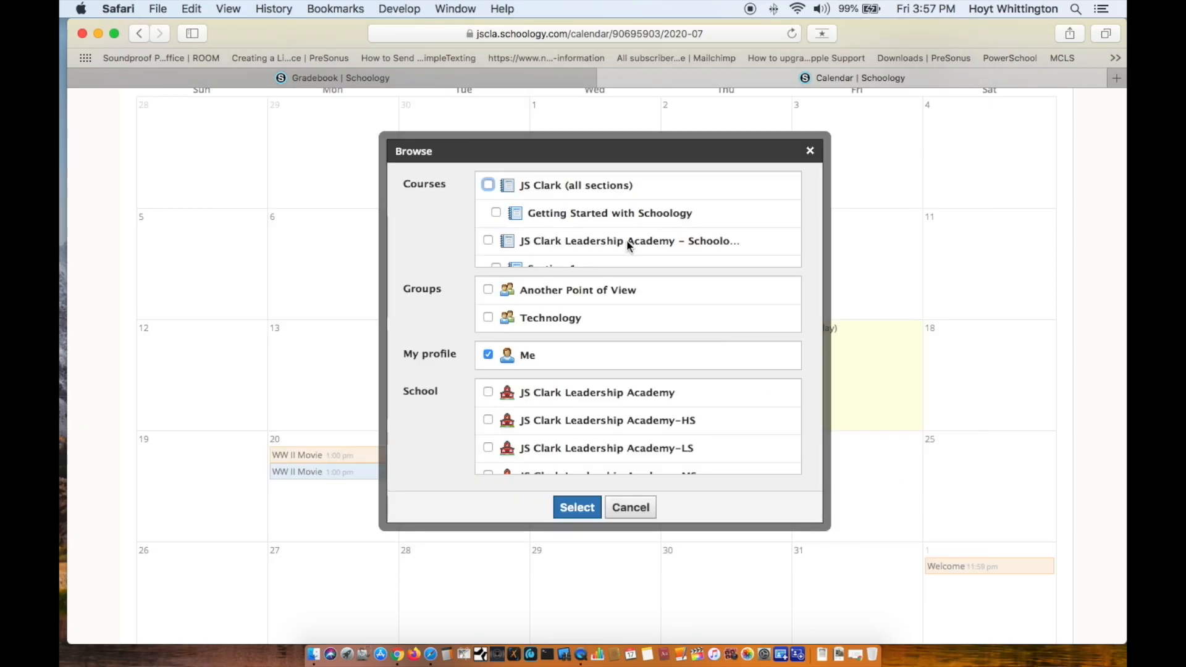
pyautogui.scroll(-3, 626, 239)
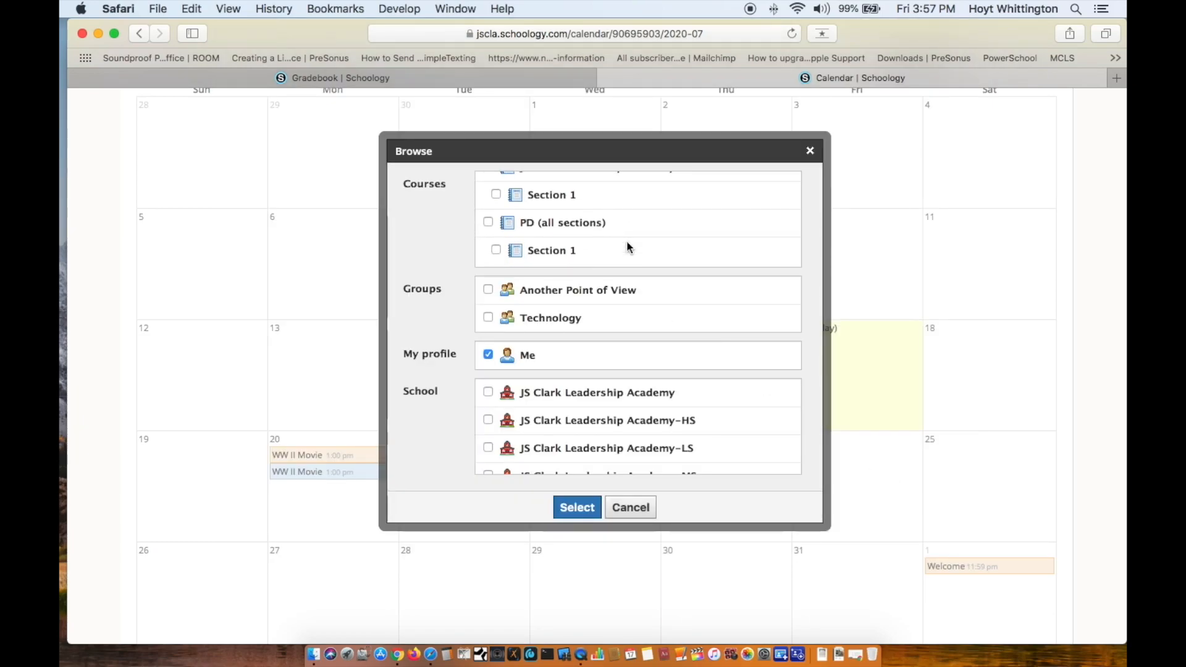
pyautogui.click(489, 224)
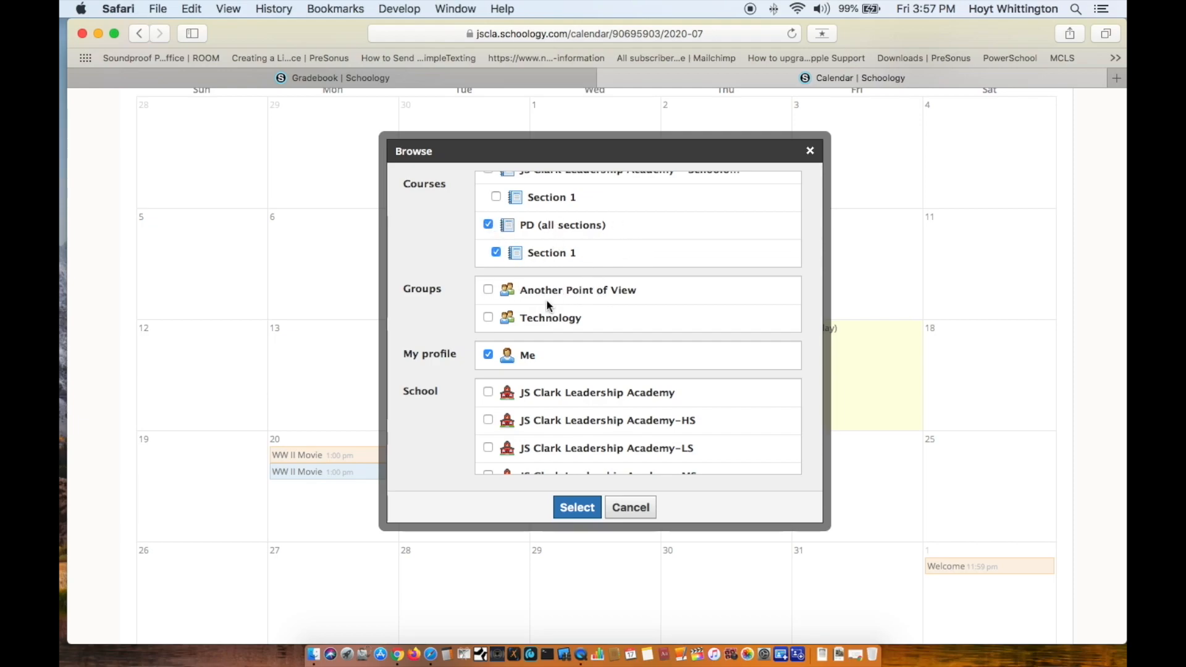
pyautogui.scroll(-1, 554, 428)
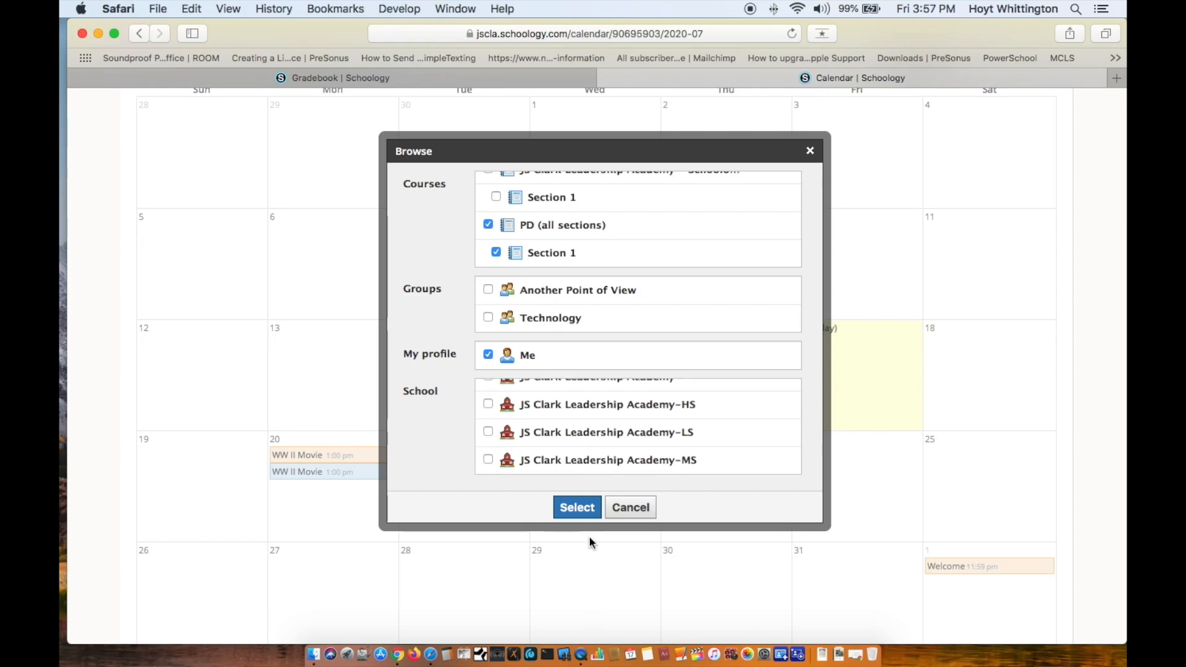
pyautogui.click(577, 508)
pyautogui.click(580, 601)
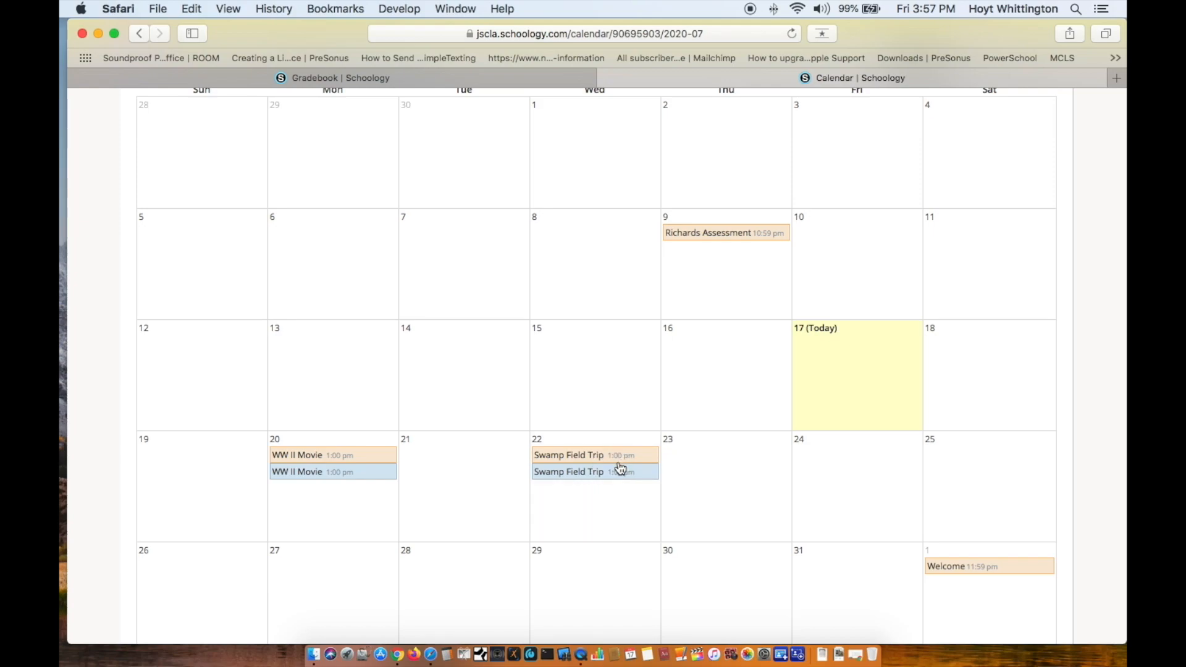
# Start a new assignment on July 23 and name it "Essay about catching a Gator"
pyautogui.scroll(3, 620, 467)
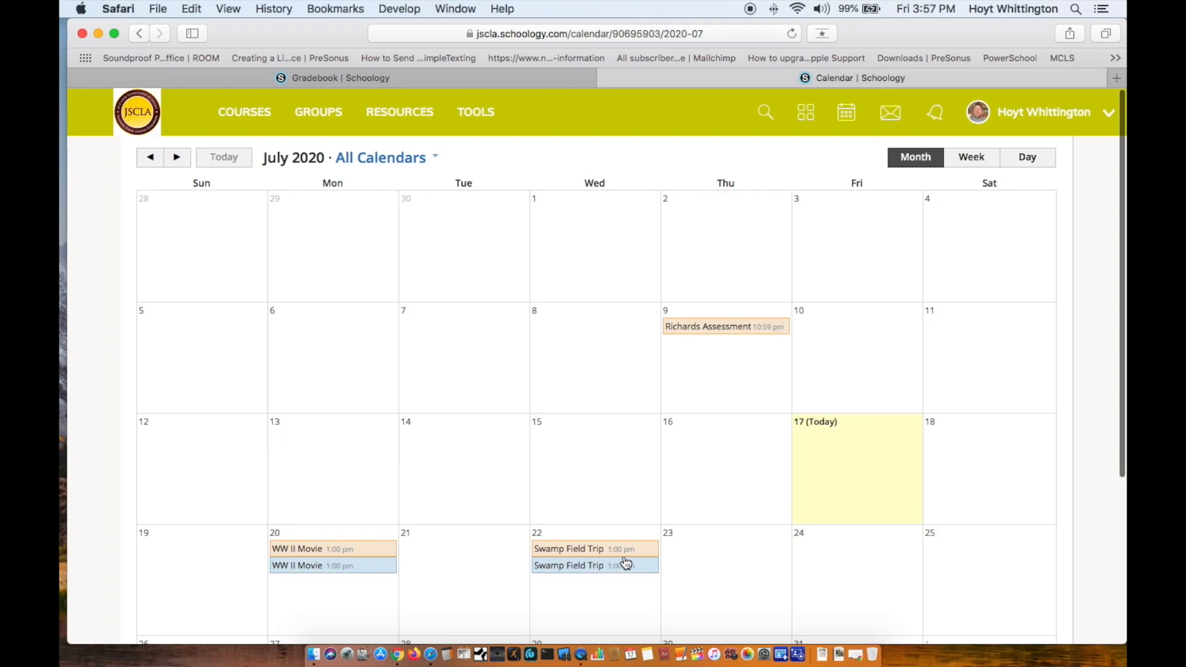
pyautogui.click(721, 554)
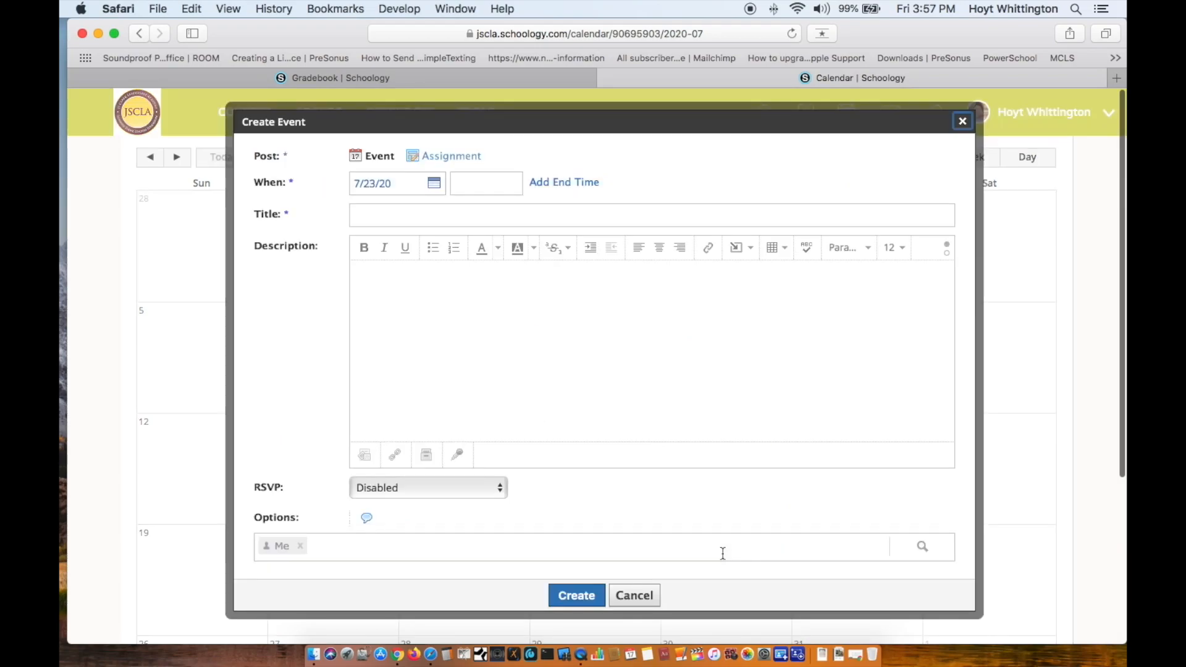
pyautogui.click(466, 158)
pyautogui.click(477, 177)
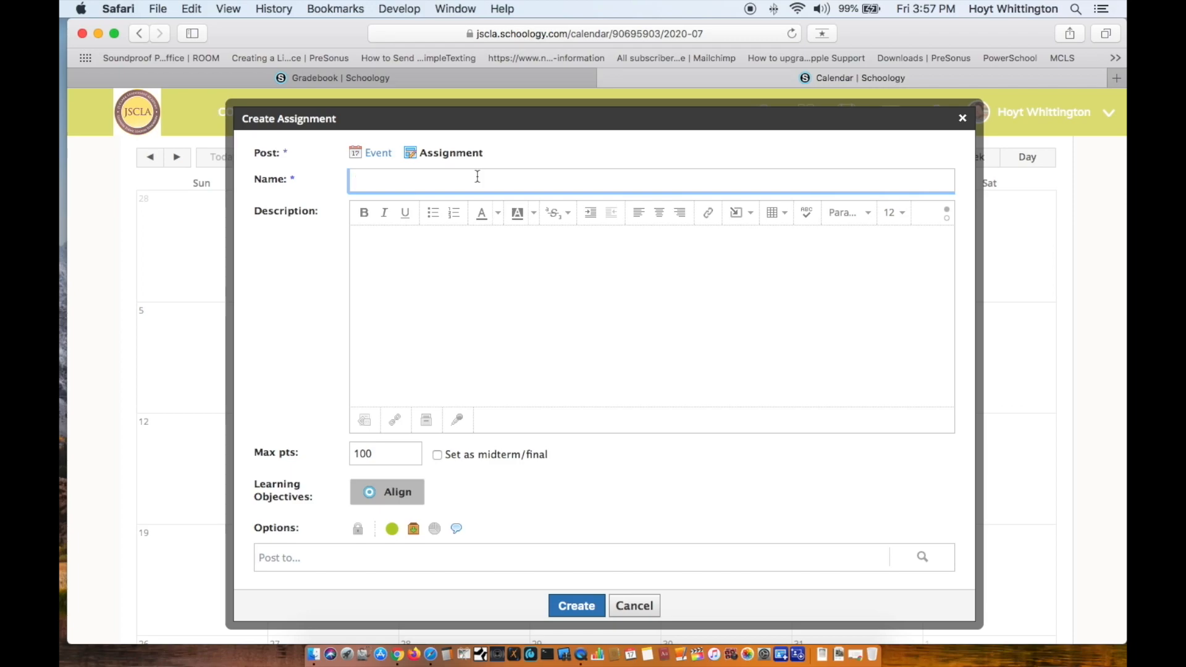
pyautogui.write('Essay about catching a Gator')
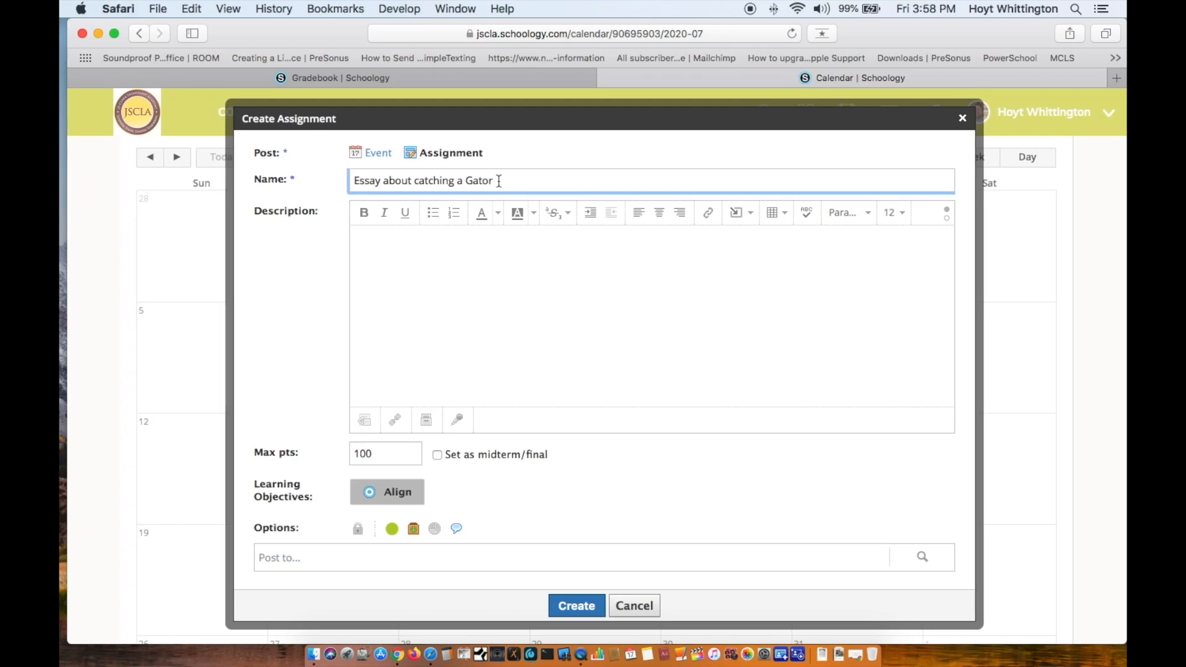
# Enter the assignment description "Write a 300 word essay about your experience catching a gator in the swamp!"
pyautogui.scroll(-1, 470, 216)
pyautogui.click(461, 229)
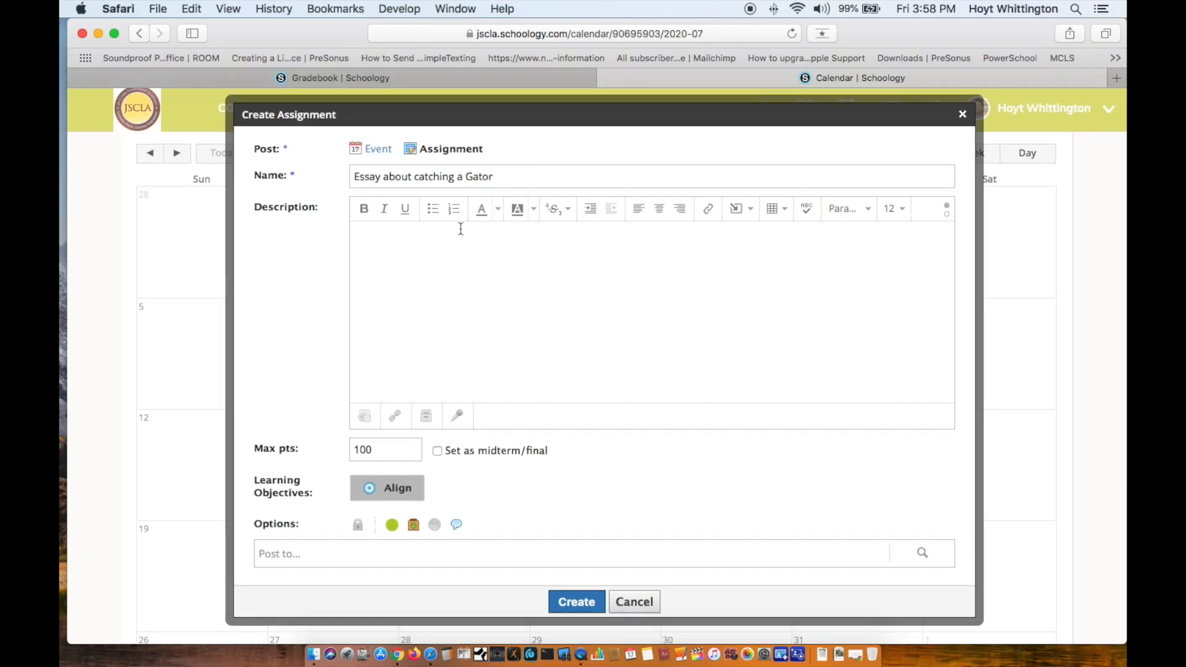
pyautogui.write('Write a 300 word essay about your ')
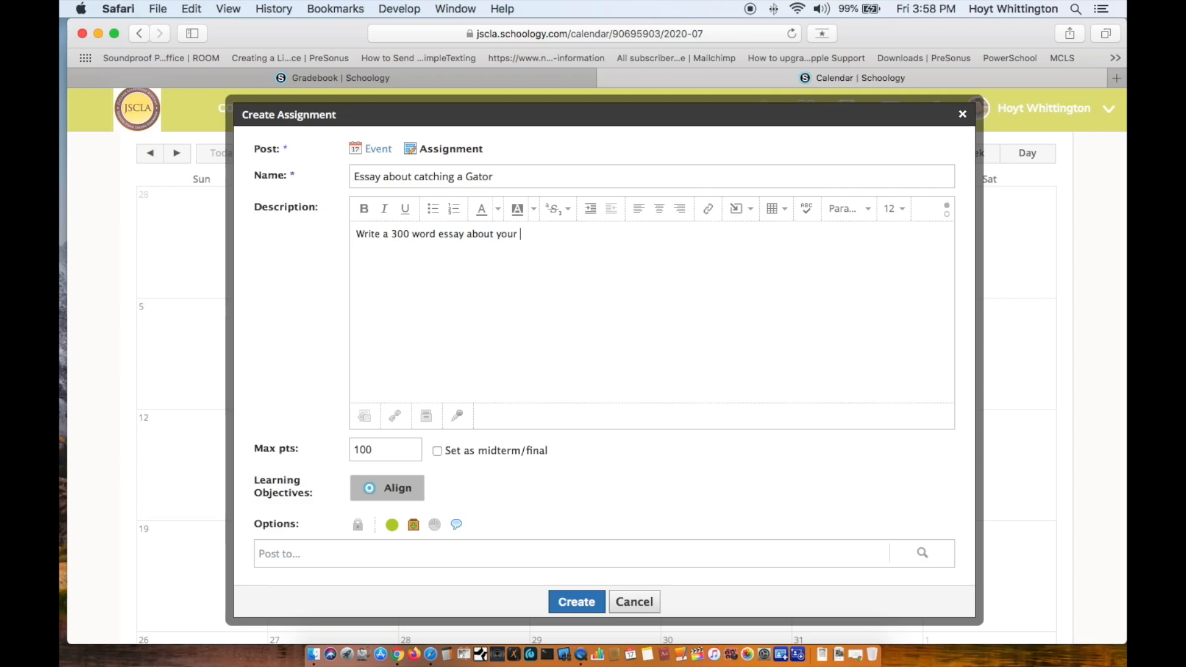
pyautogui.write('experience catching a gator in the swamp!')
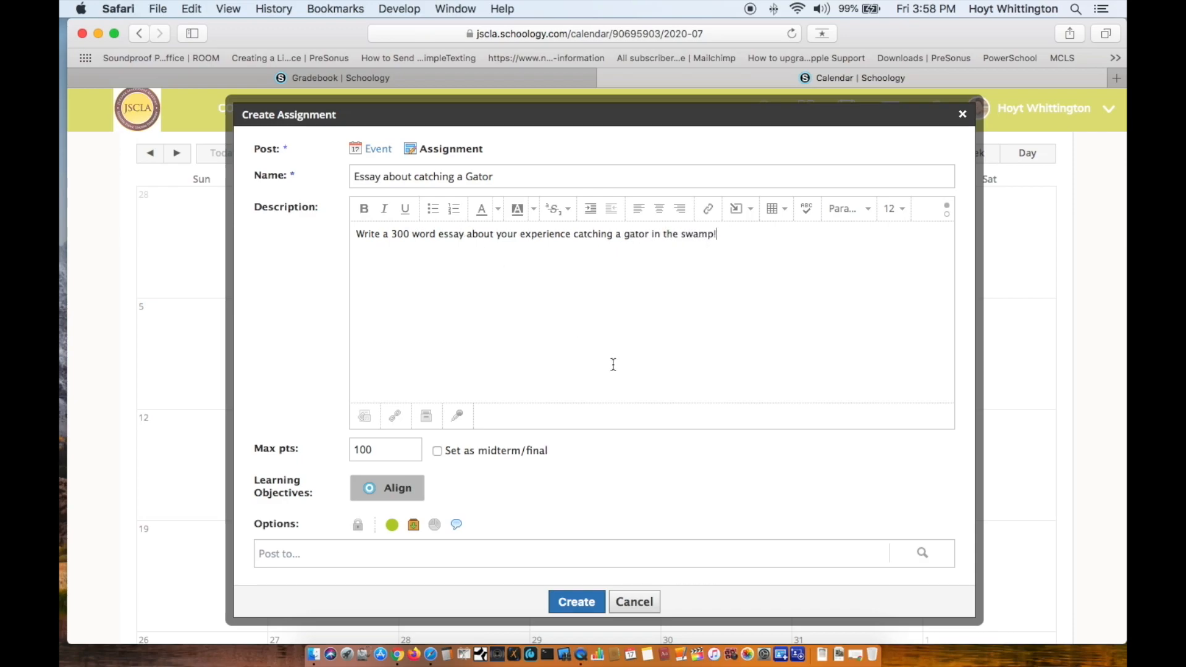
# Review the assignment's settings and enable the greyed-out option between Submissions and Comments
pyautogui.scroll(-3, 613, 364)
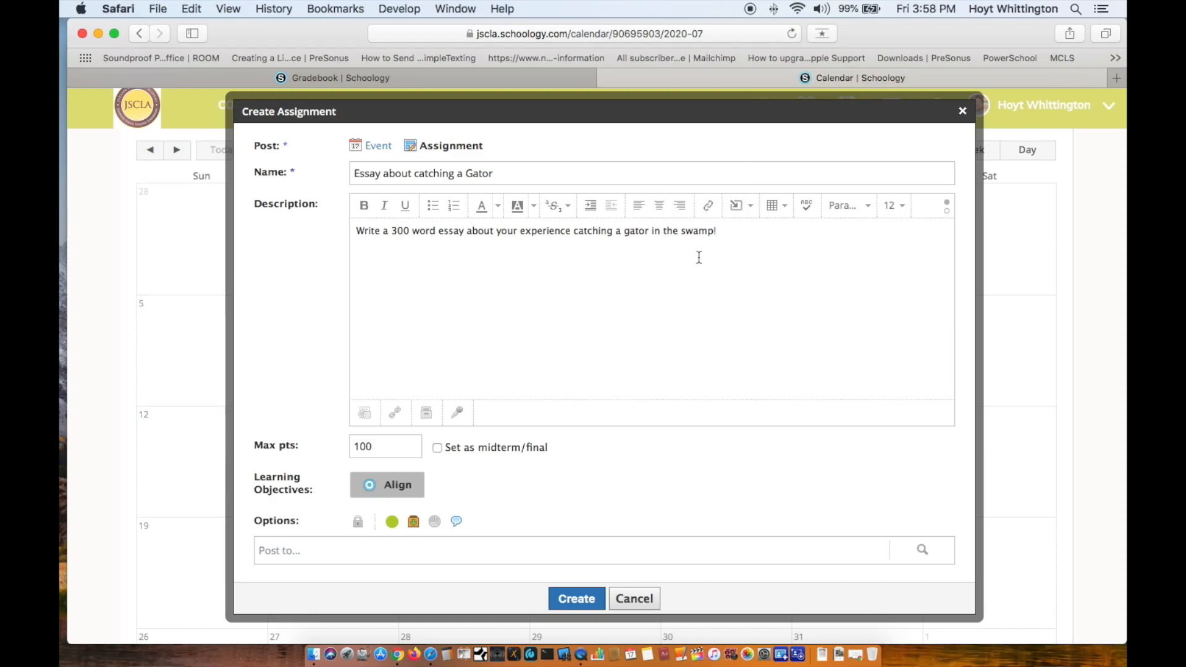
pyautogui.scroll(1, 691, 262)
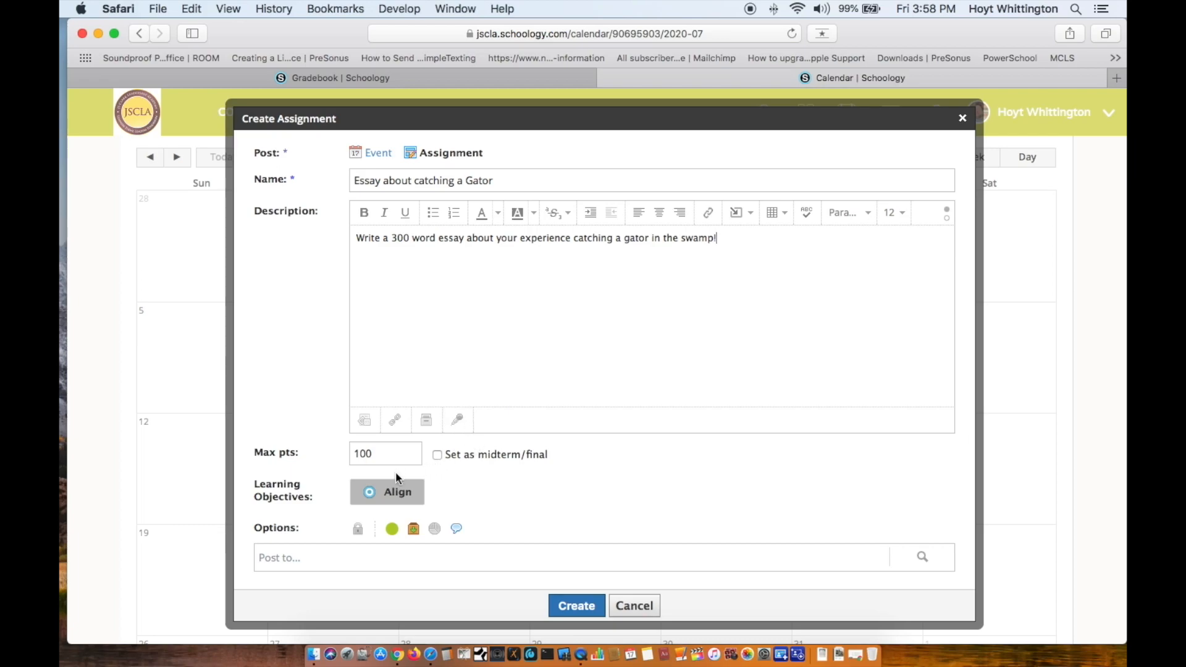
pyautogui.scroll(-1, 379, 498)
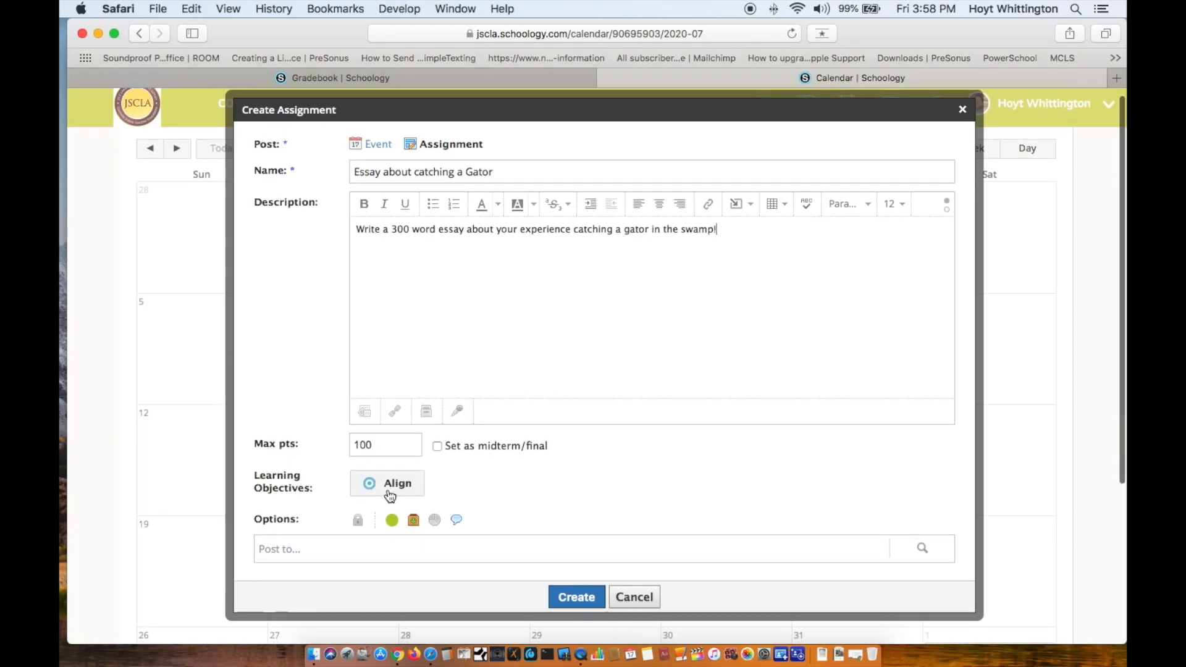
pyautogui.scroll(-1, 387, 488)
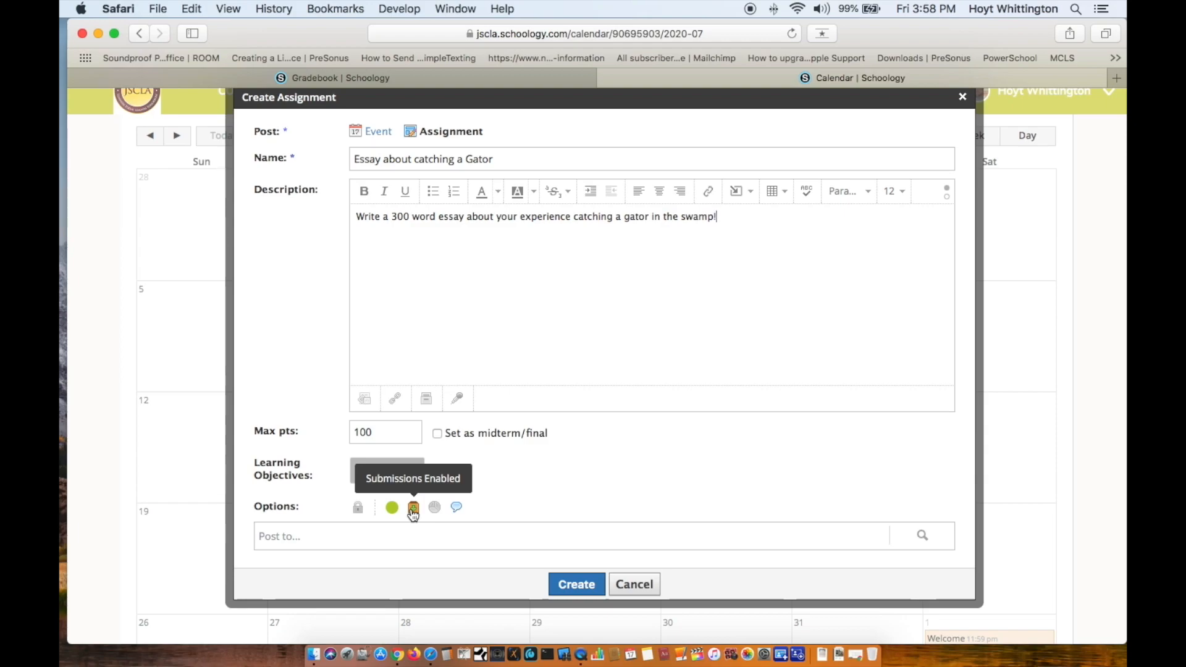
pyautogui.click(435, 508)
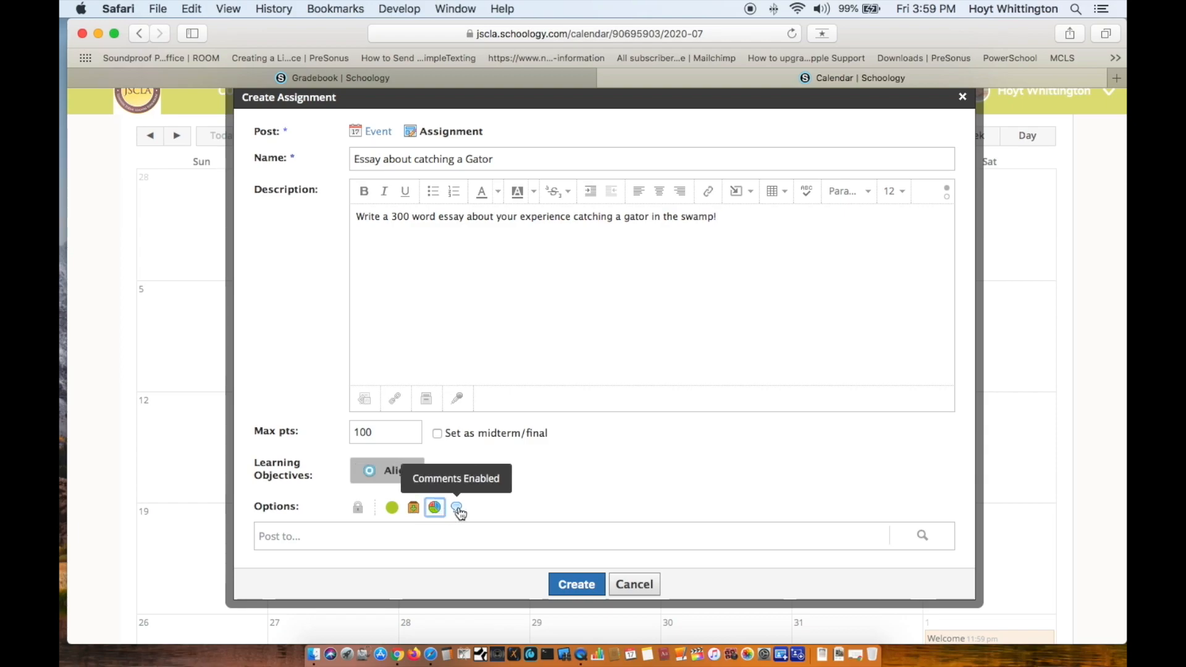
# Choose PD (all sections) as the course the assignment is posted to
pyautogui.click(483, 546)
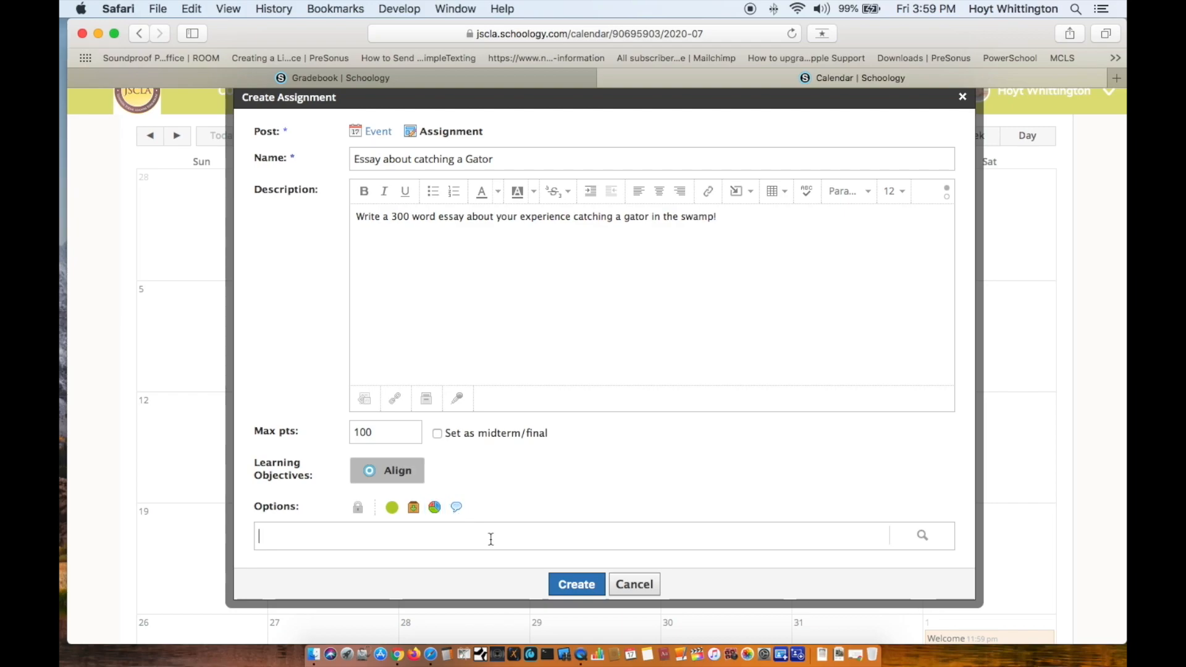
pyautogui.click(916, 540)
pyautogui.scroll(-3, 562, 300)
pyautogui.scroll(-1, 562, 300)
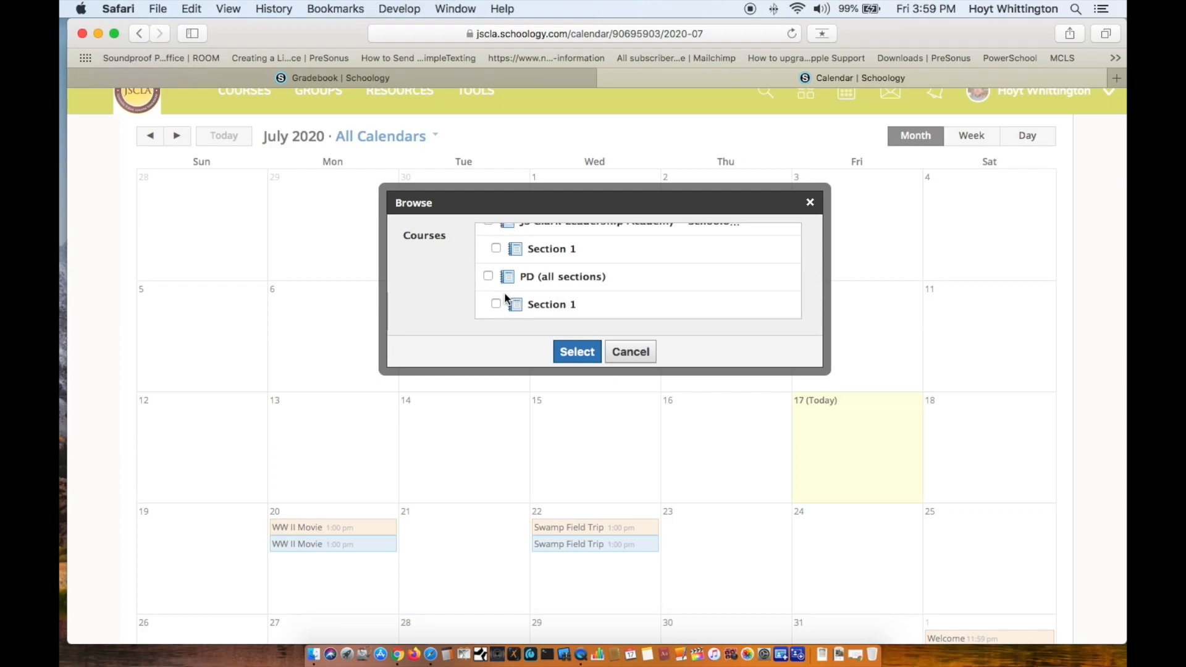
pyautogui.click(489, 277)
pyautogui.click(577, 352)
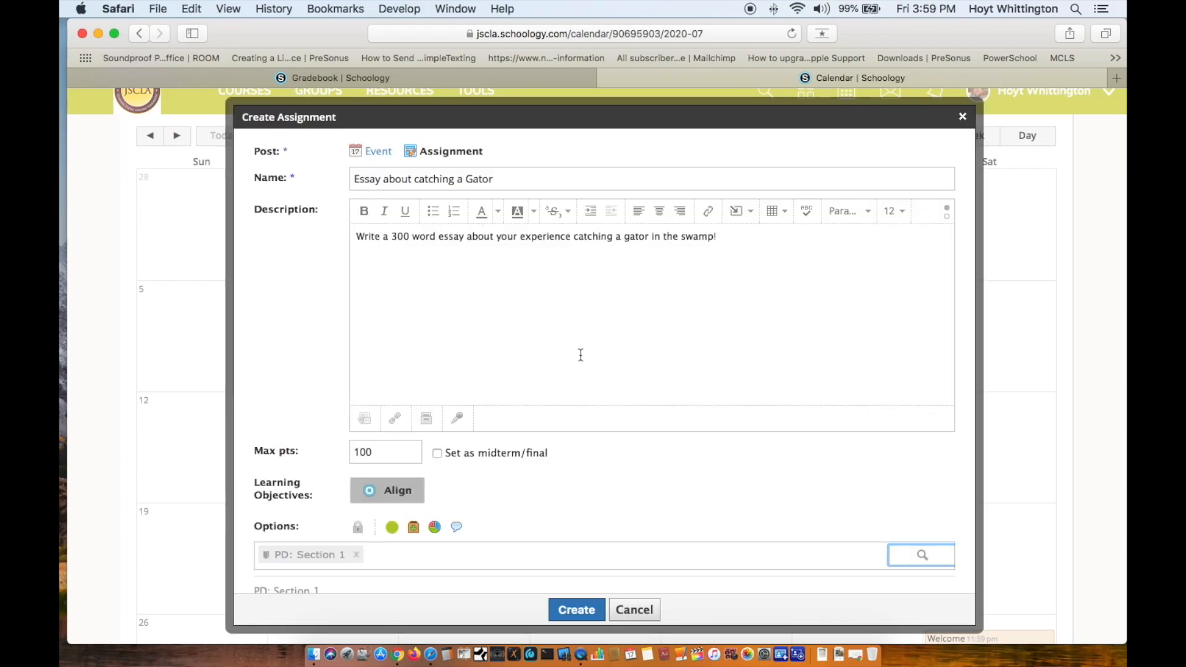
# Set the assignment's category to Homework and its scale to High School, keeping the Semester 1 period, and create it
pyautogui.scroll(-5, 608, 396)
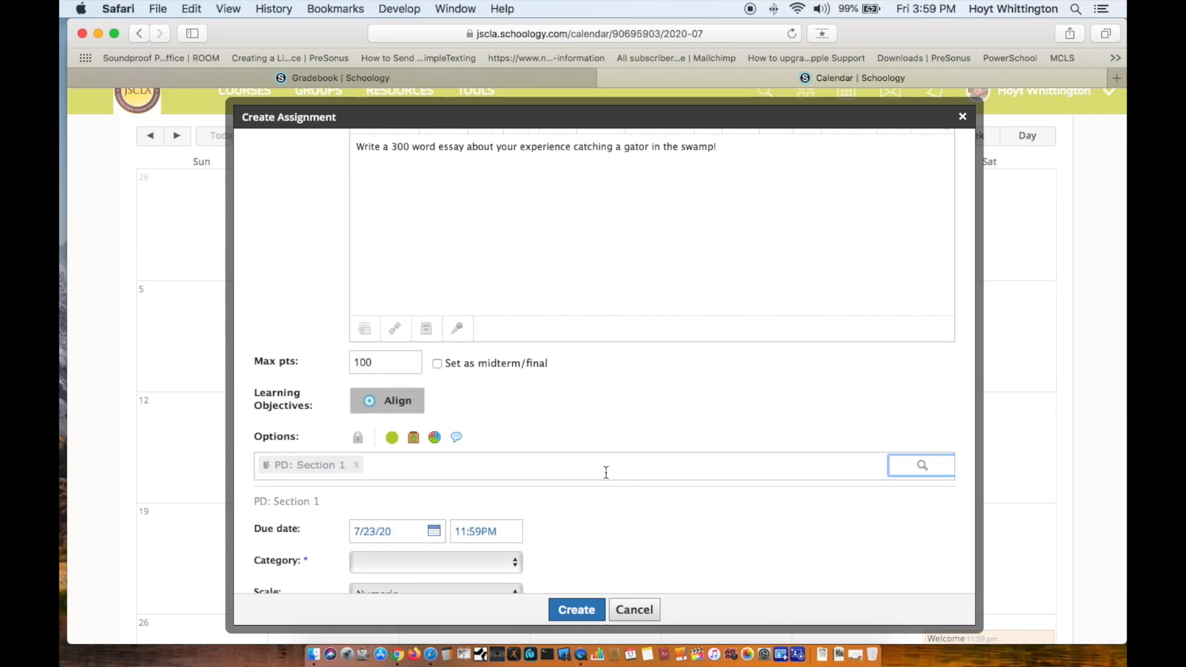
pyautogui.scroll(-2, 607, 472)
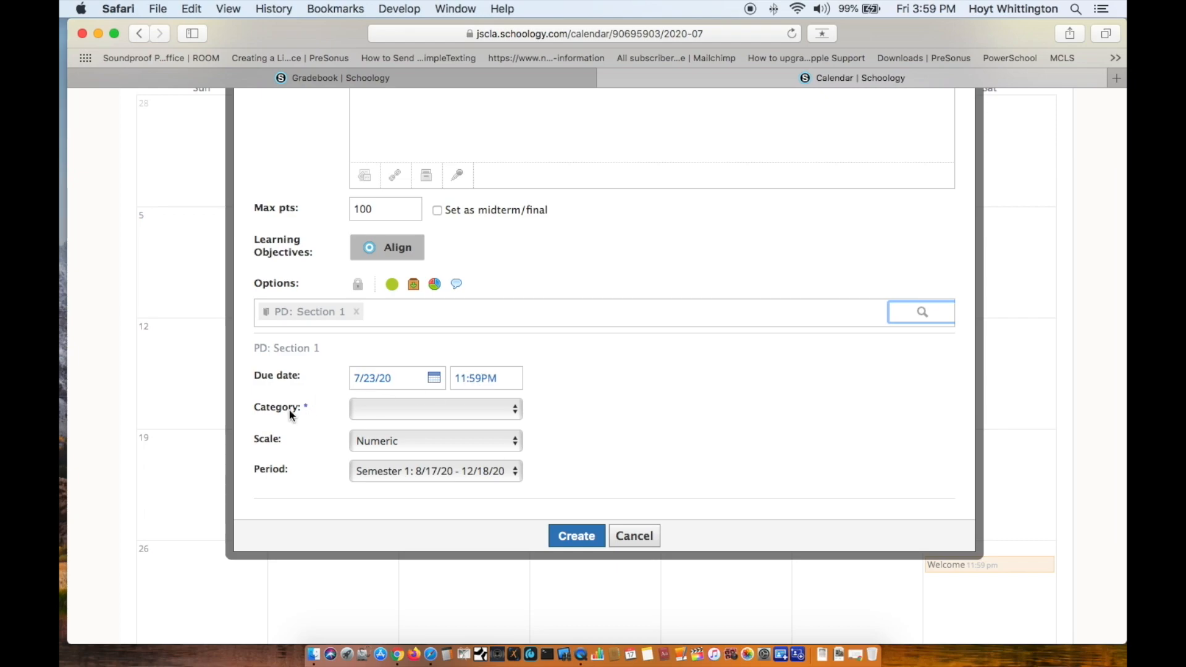
pyautogui.click(508, 410)
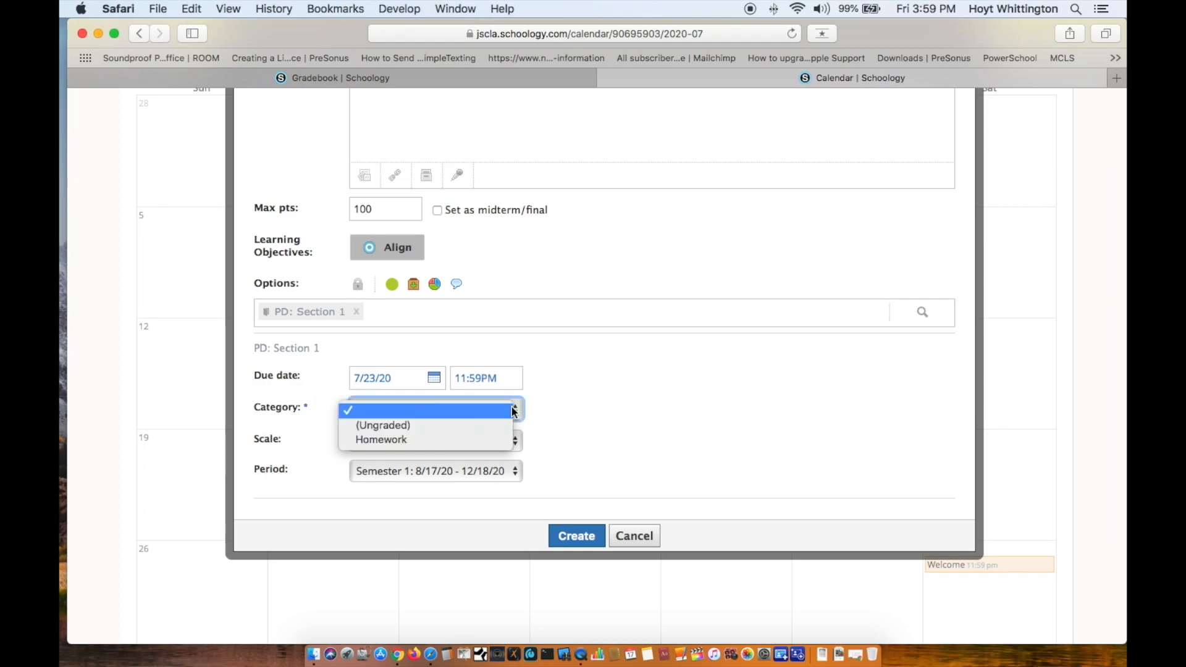
pyautogui.click(499, 441)
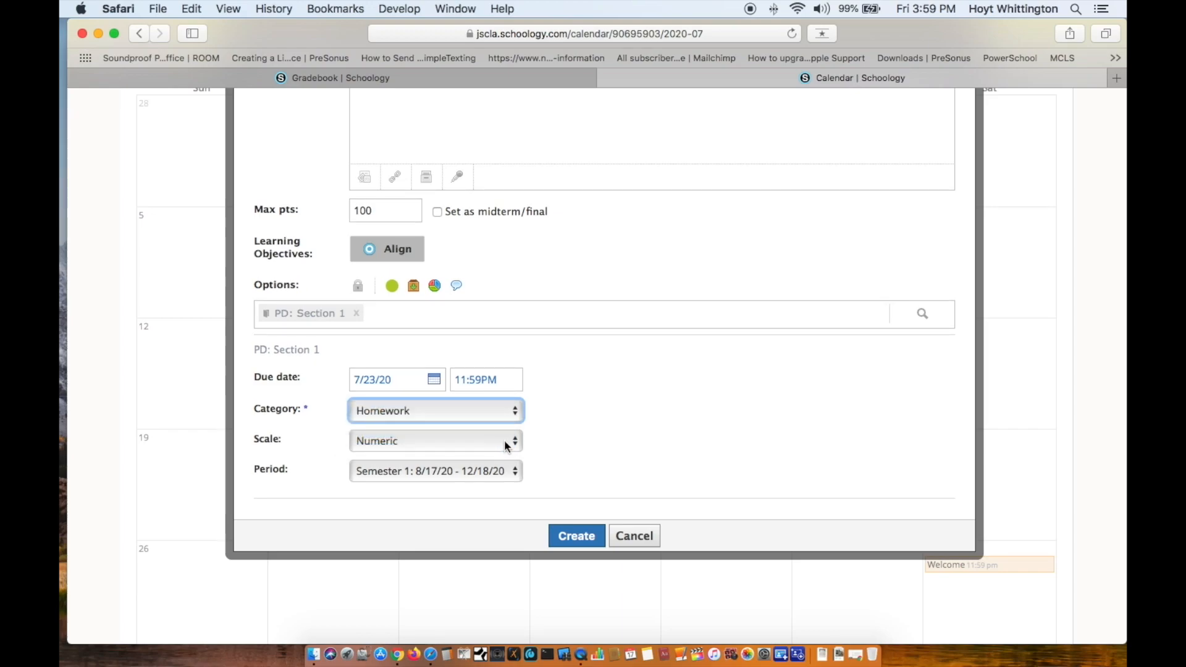
pyautogui.click(499, 441)
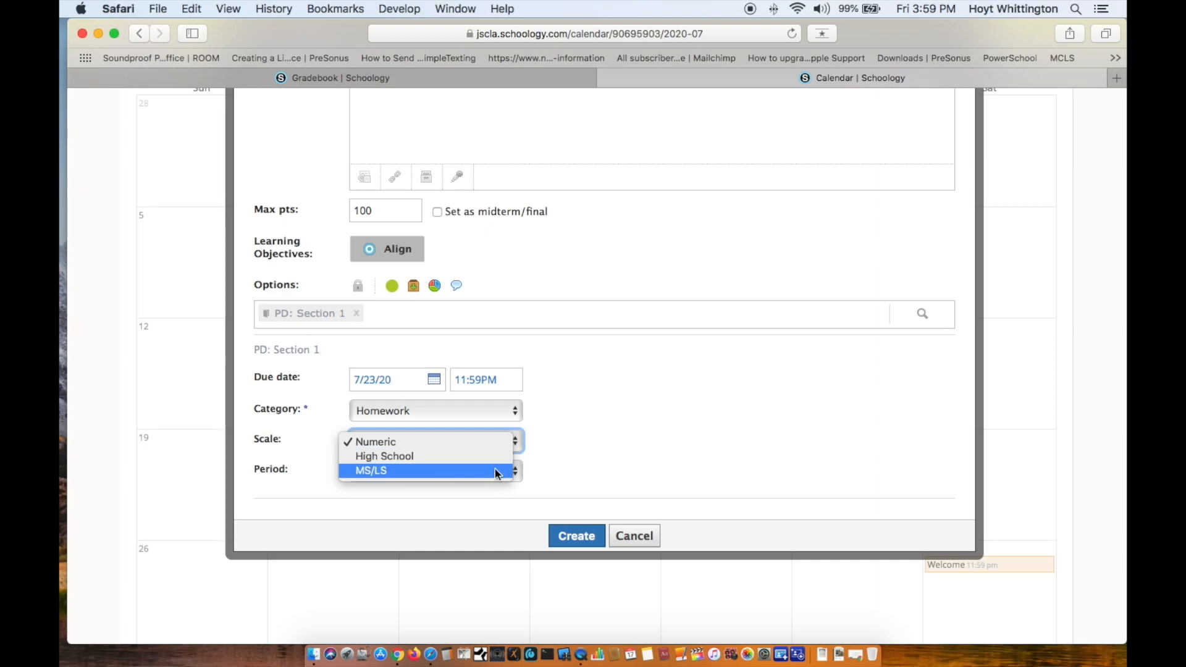
pyautogui.click(495, 454)
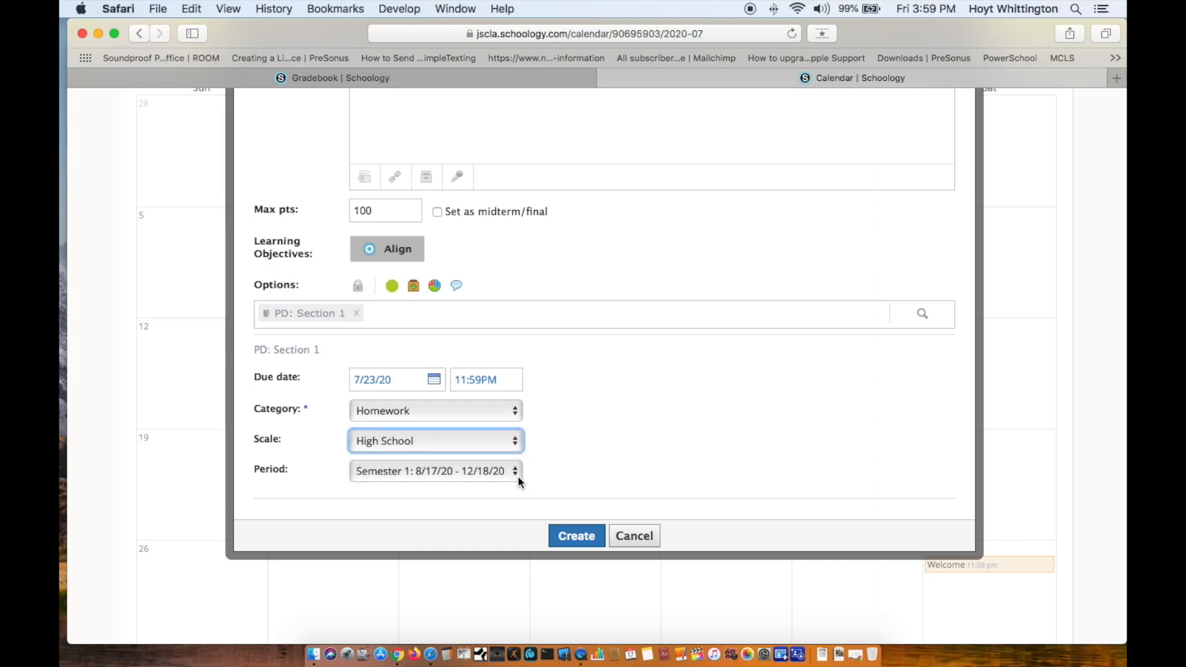
pyautogui.click(572, 535)
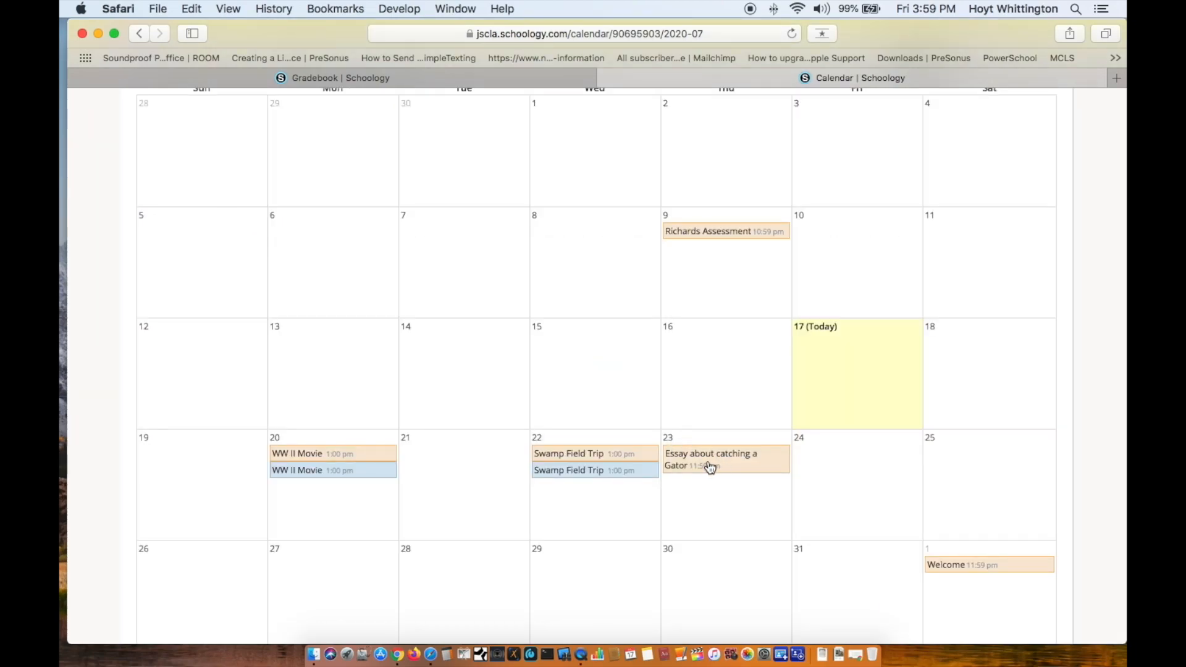
# Open the gradebook of PD: Section 1 and filter it to the Semester 1 grading period to check for the essay assignment
pyautogui.moveTo(732, 463)
pyautogui.scroll(3, 734, 465)
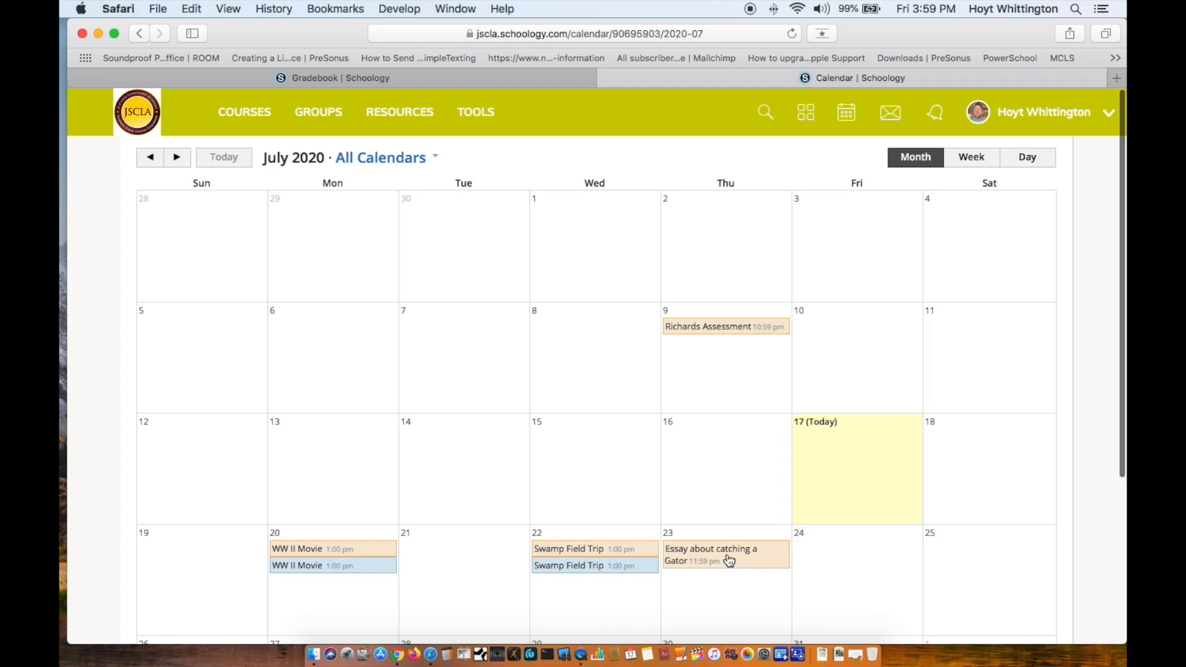
pyautogui.click(151, 117)
pyautogui.click(606, 491)
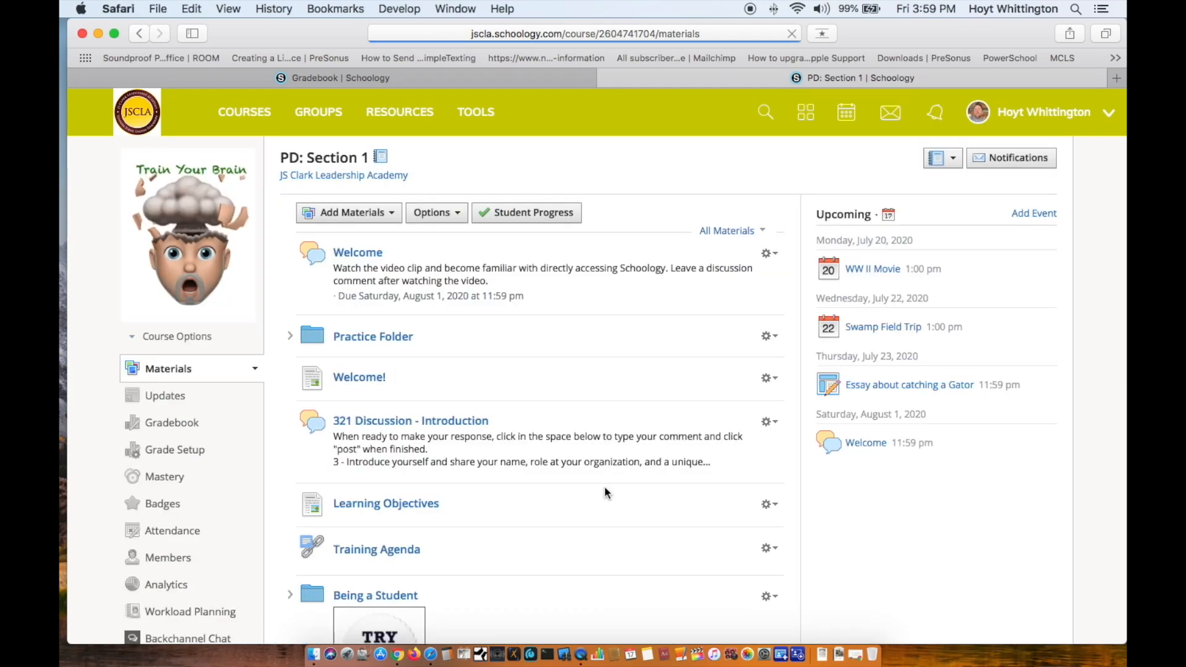
pyautogui.click(161, 422)
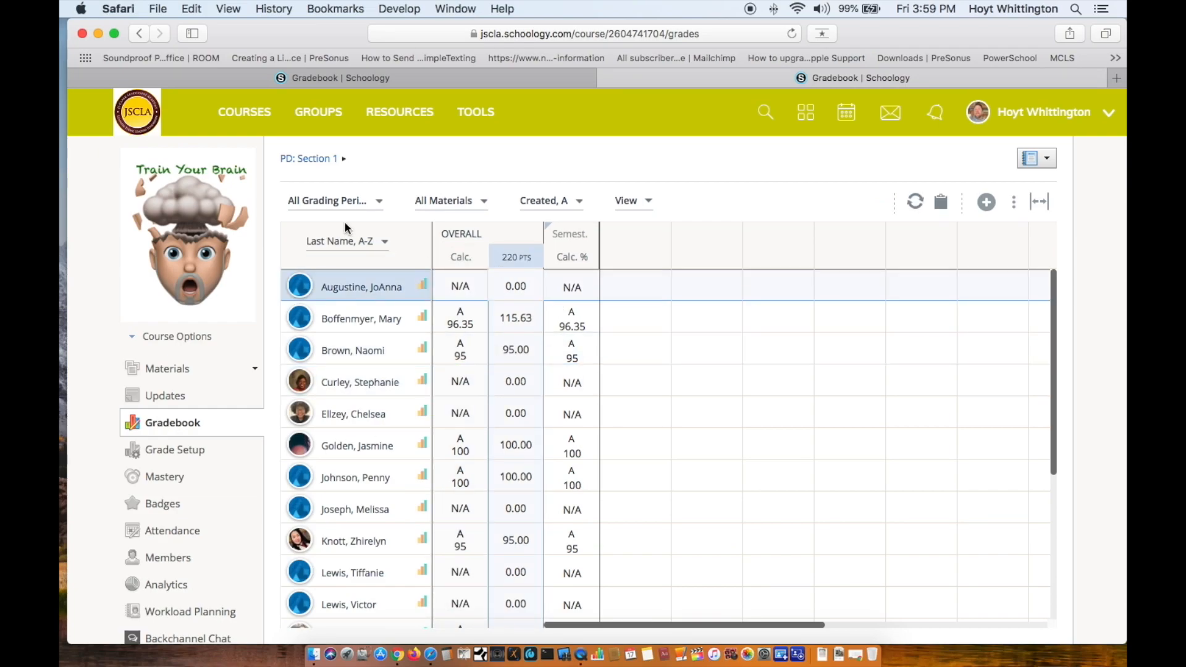
pyautogui.click(378, 201)
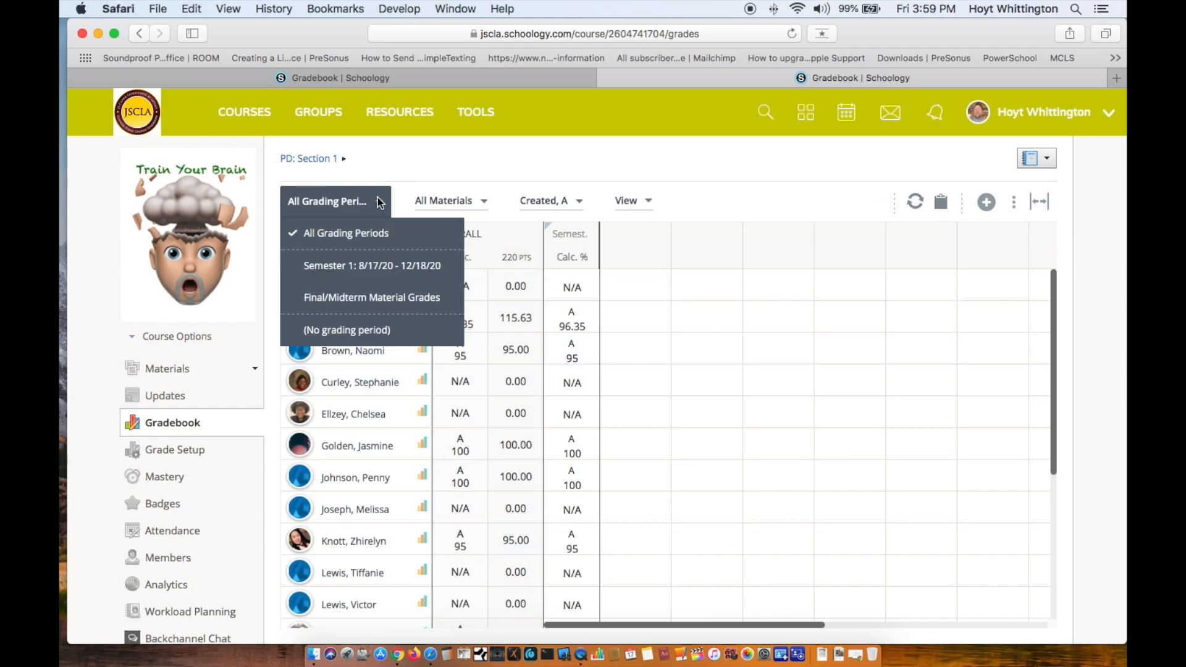
pyautogui.click(370, 265)
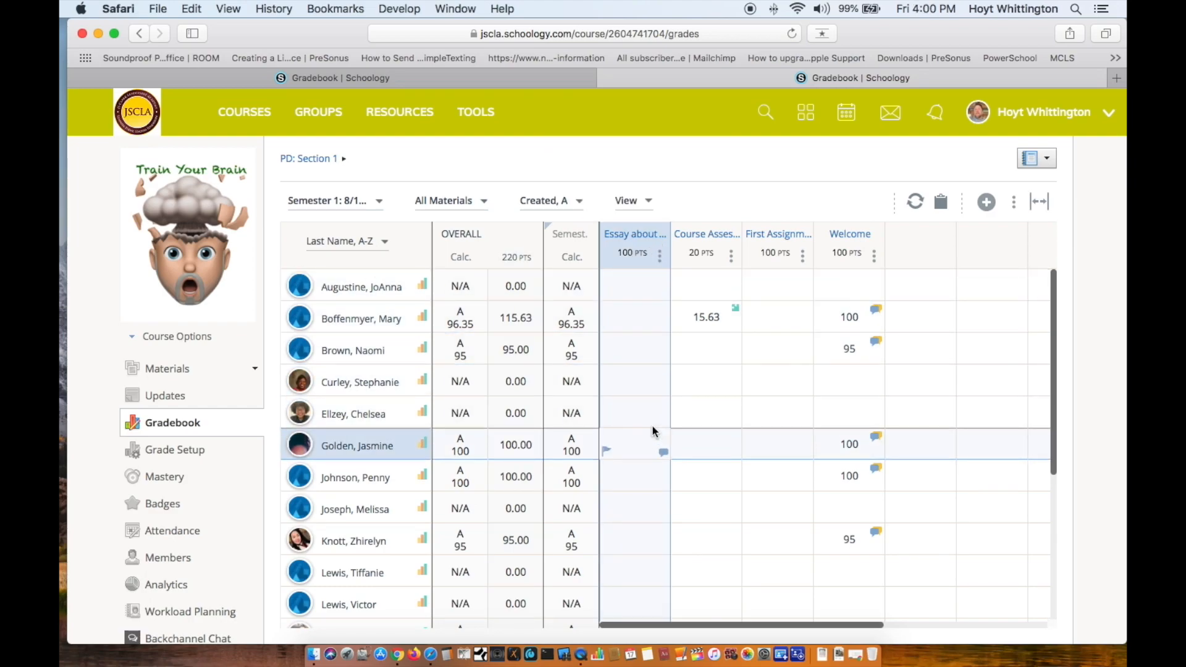
# View the full page of the "Essay about catching a Gator" assignment from its July 23 calendar entry
pyautogui.click(846, 121)
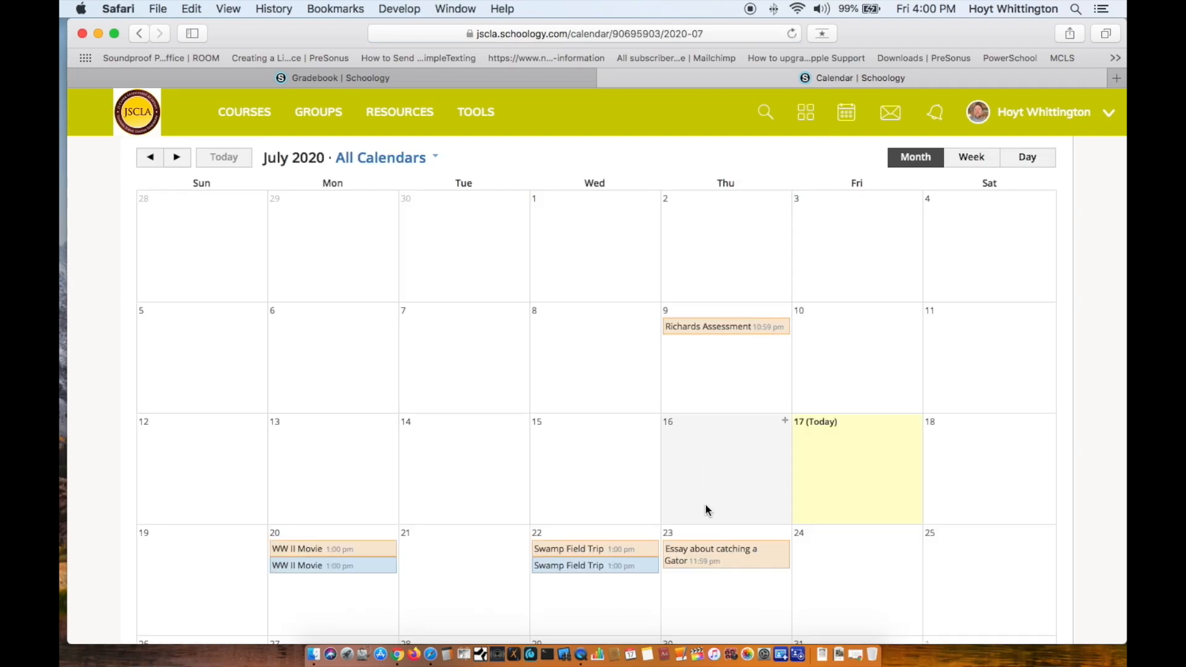
pyautogui.click(724, 548)
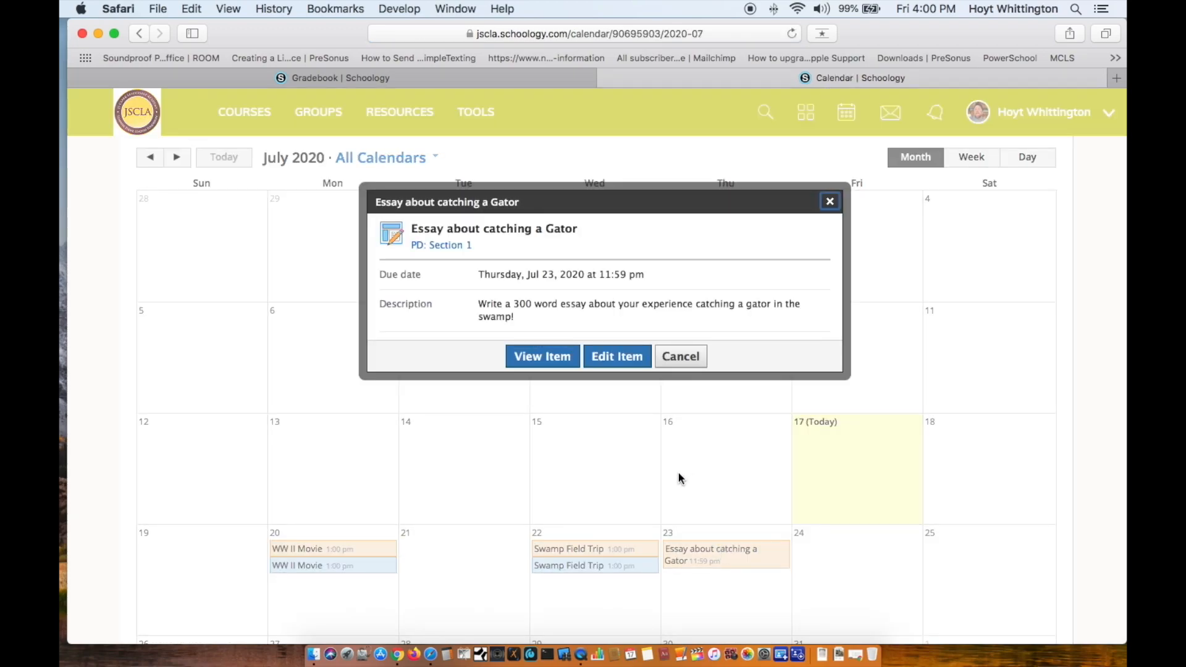
pyautogui.click(563, 359)
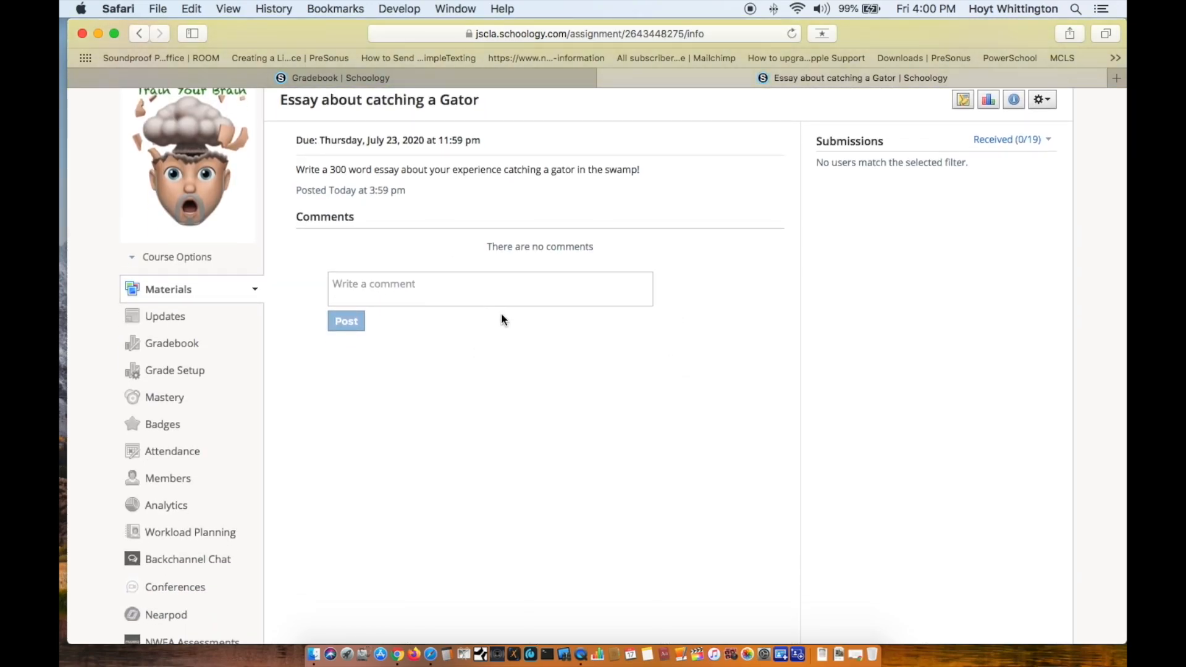
pyautogui.scroll(-2, 501, 320)
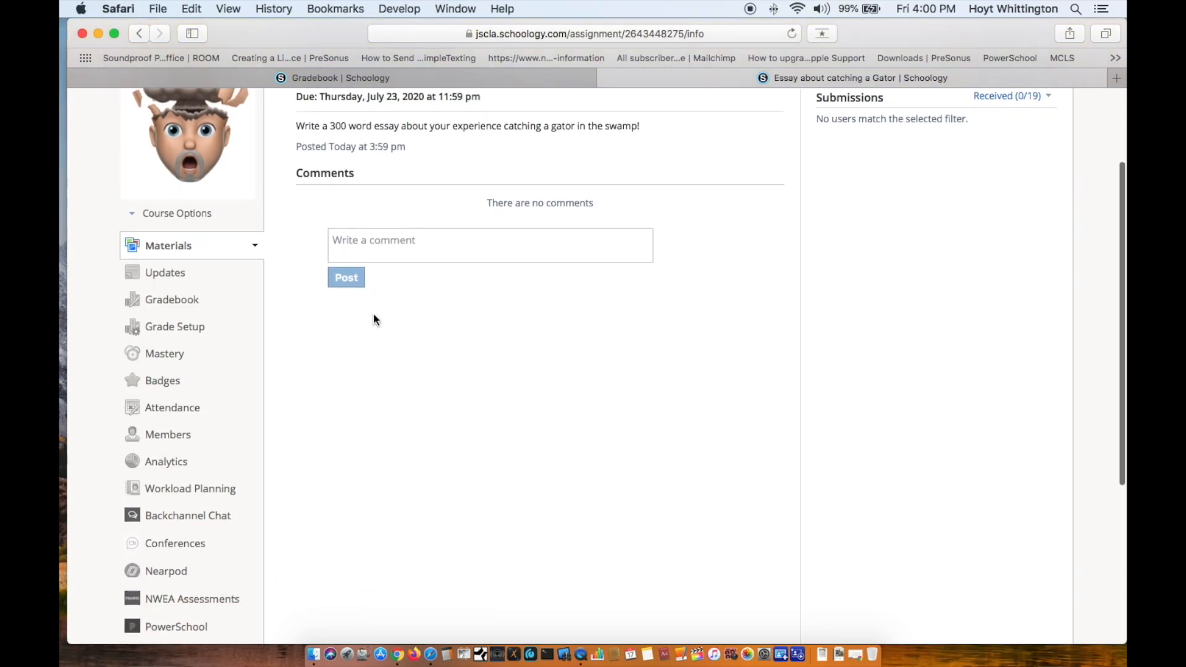
# Go from the essay assignment back to the course gradebook and show its Semester 1 materials
pyautogui.click(176, 300)
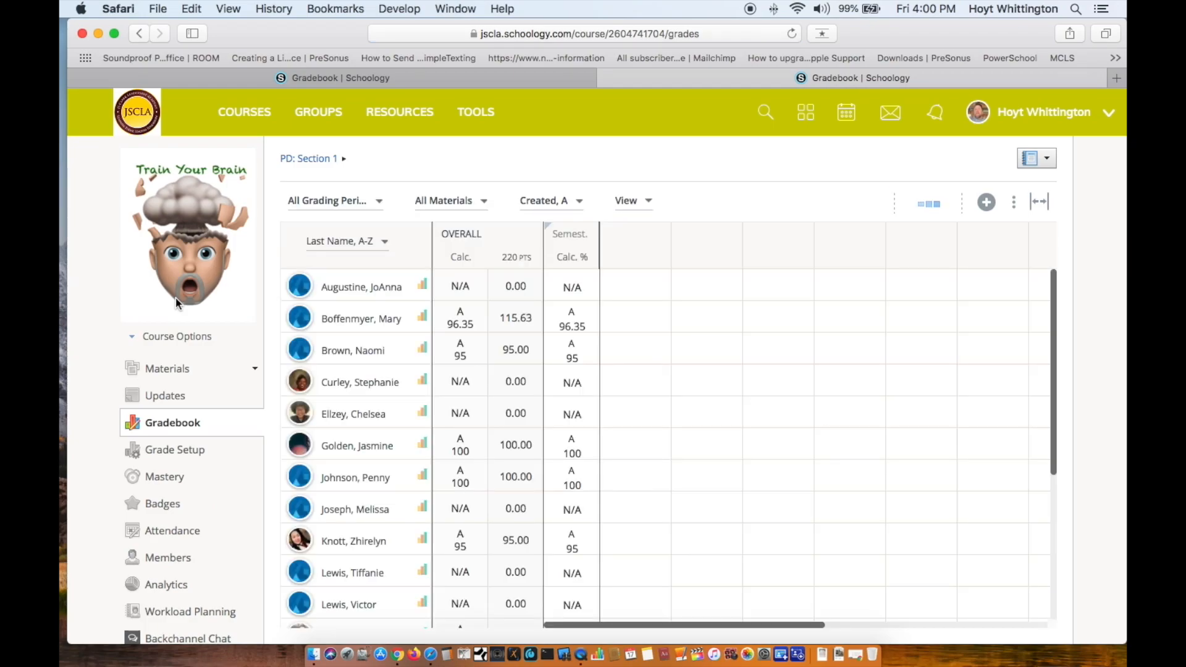
pyautogui.click(342, 202)
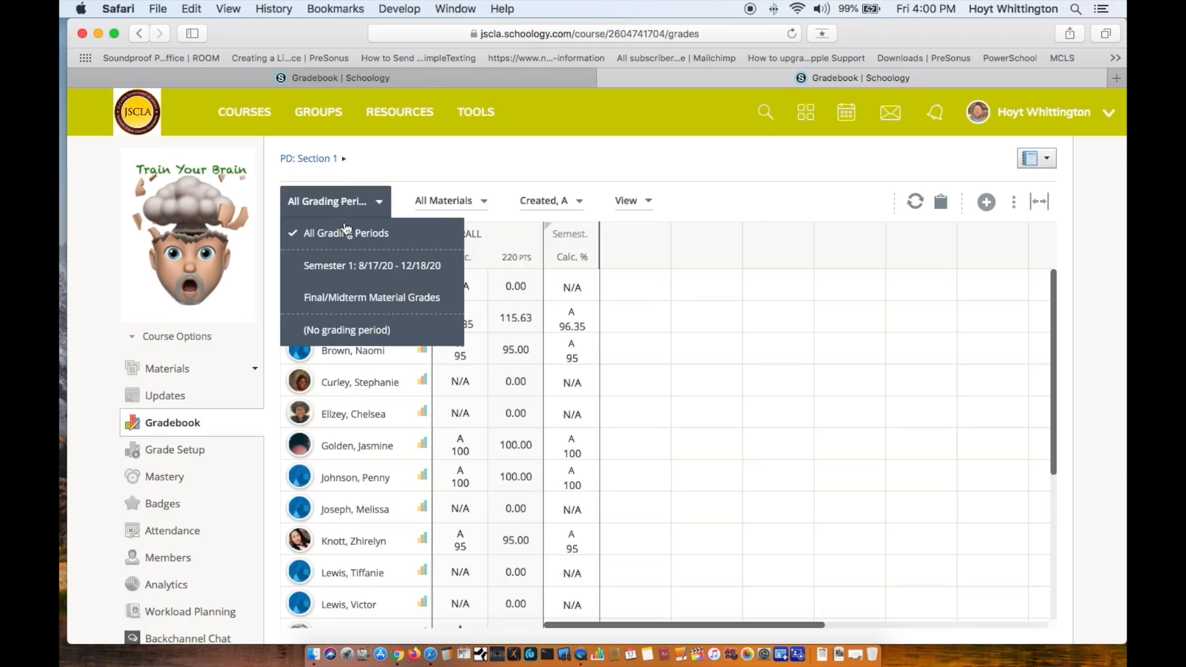
pyautogui.click(349, 271)
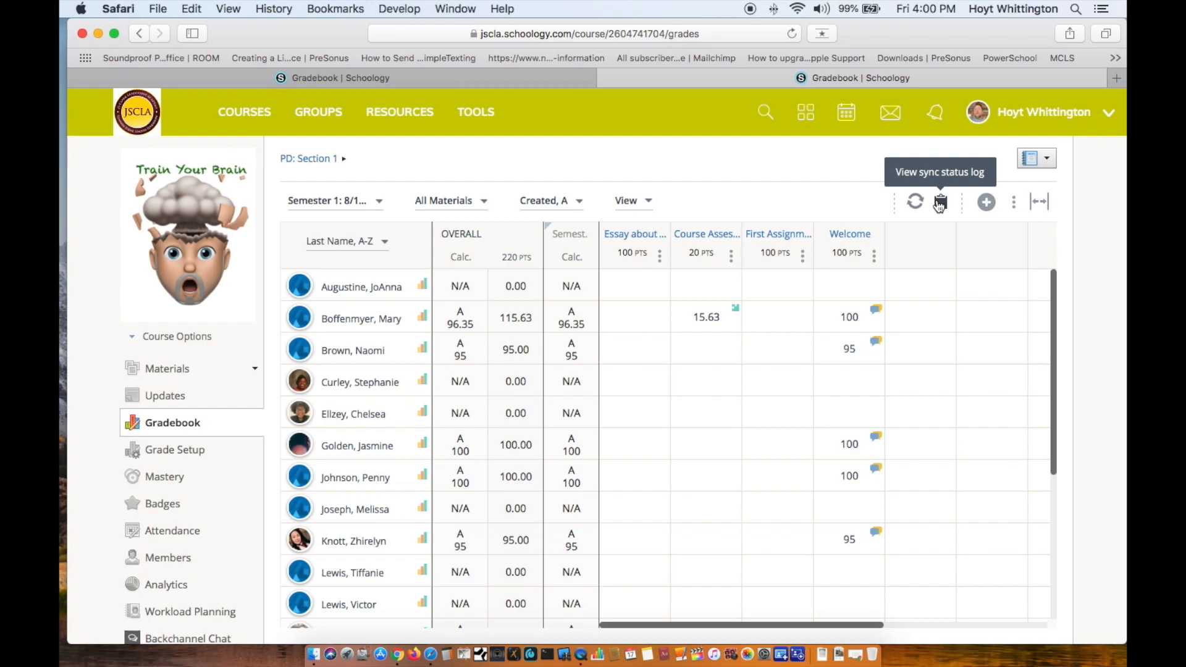
# Check the gradebook's options for adding items, and generate printable Semester 1 grade reports for all students
pyautogui.click(986, 203)
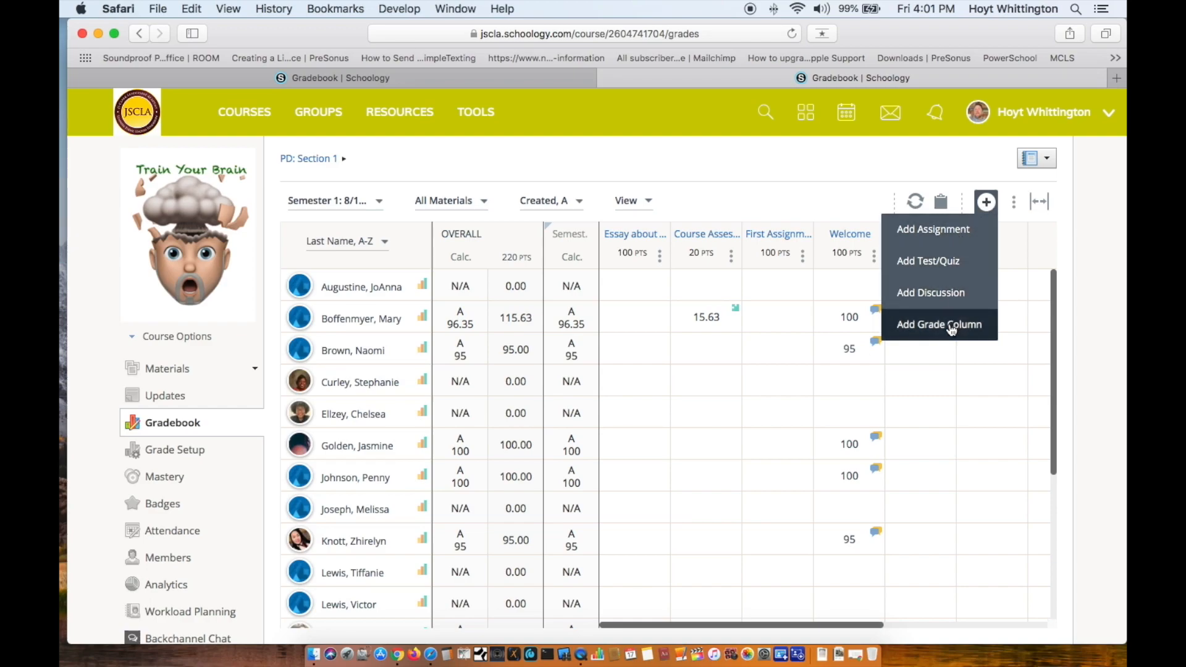
pyautogui.click(1014, 203)
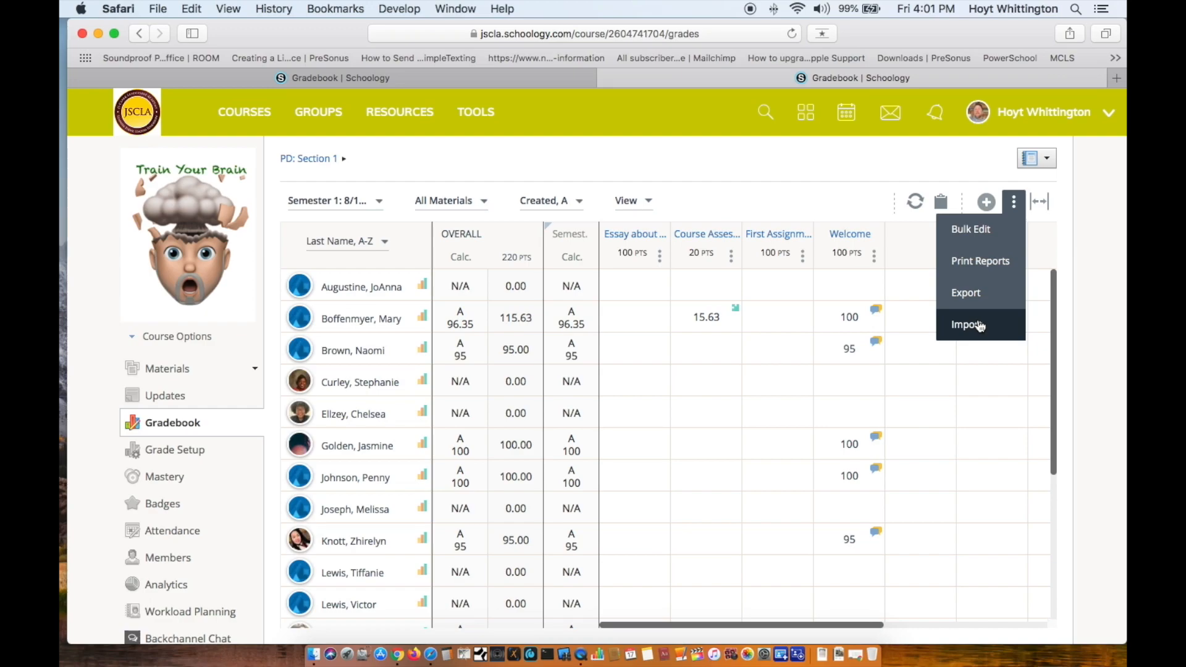
pyautogui.click(982, 263)
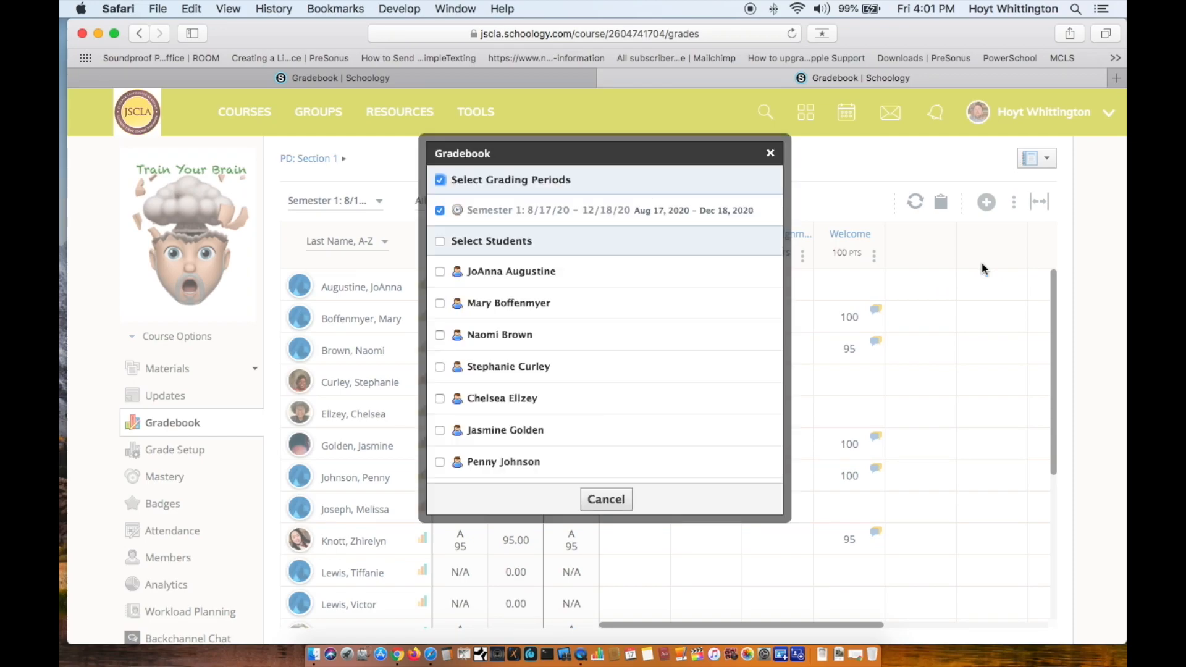
pyautogui.click(439, 241)
pyautogui.click(567, 504)
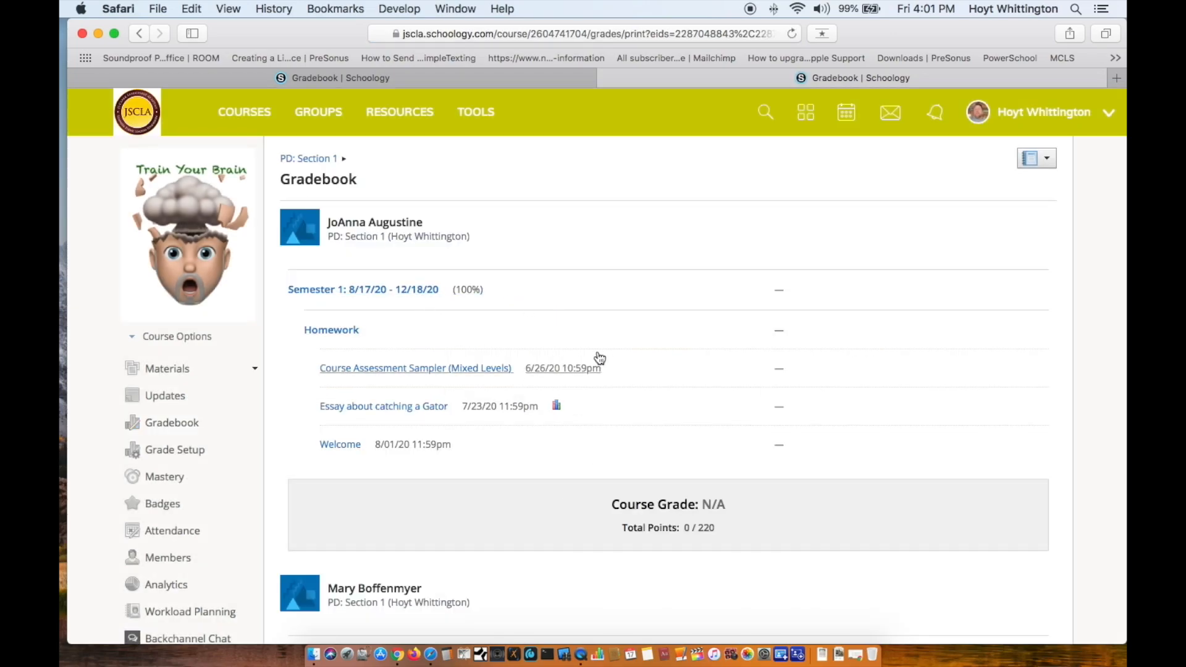
# Examine the individual student grade reports, comparing their homework items, course grades and total points
pyautogui.scroll(-5, 599, 358)
pyautogui.scroll(-4, 598, 358)
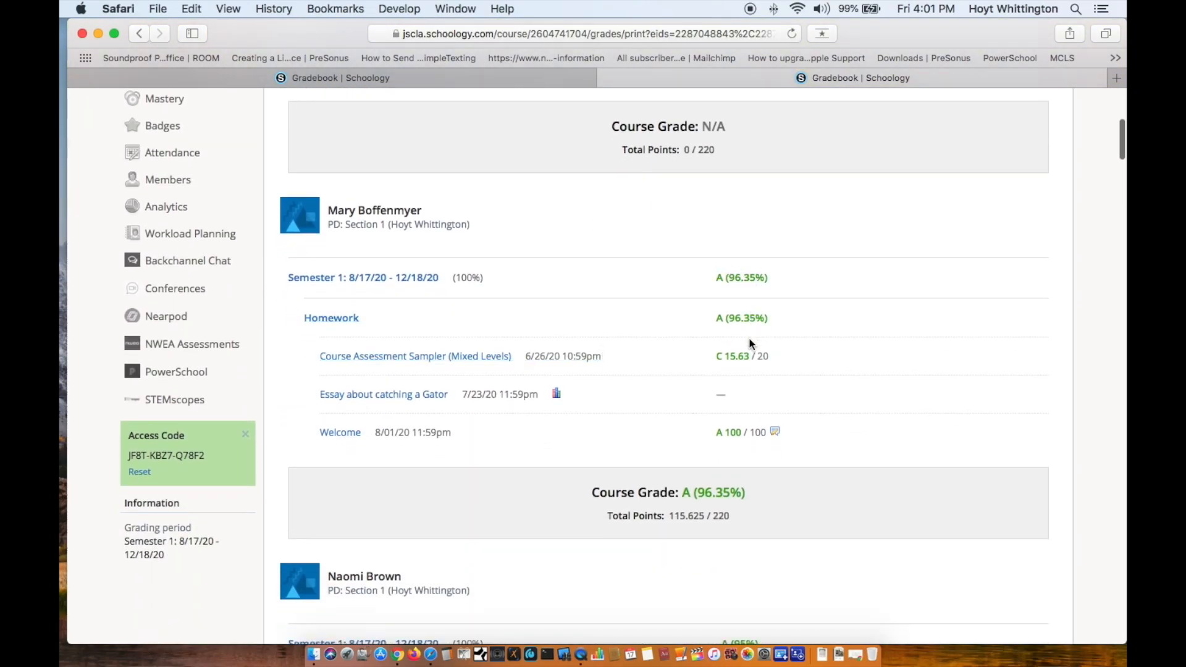
pyautogui.scroll(-5, 680, 364)
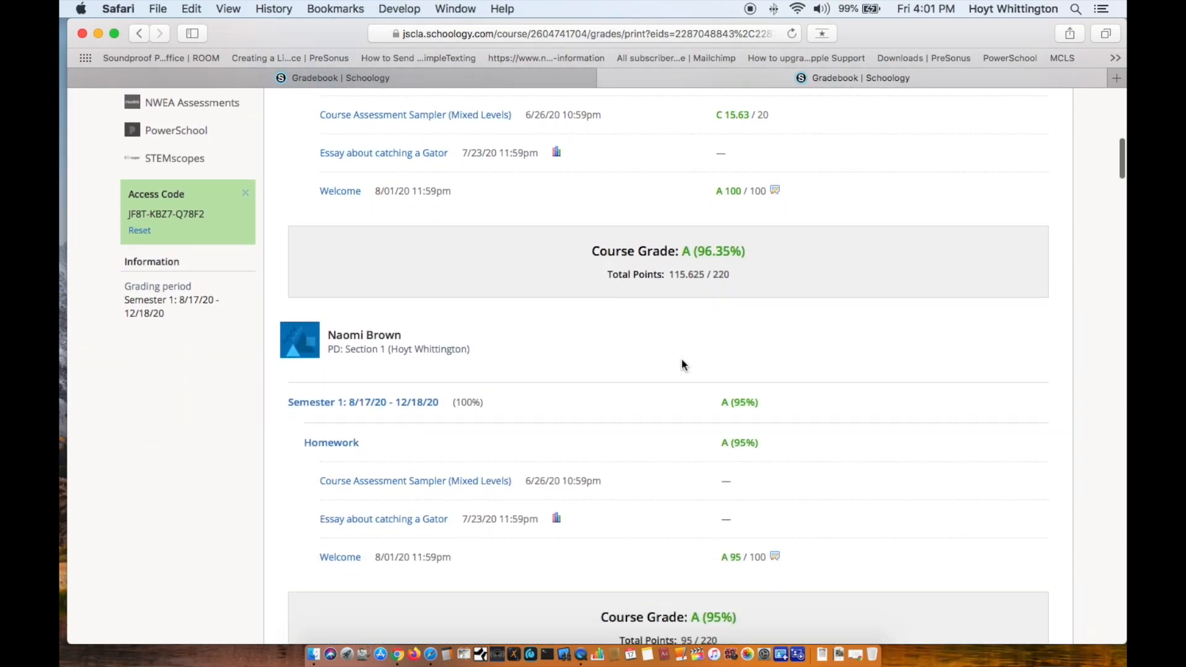
pyautogui.scroll(-7, 721, 346)
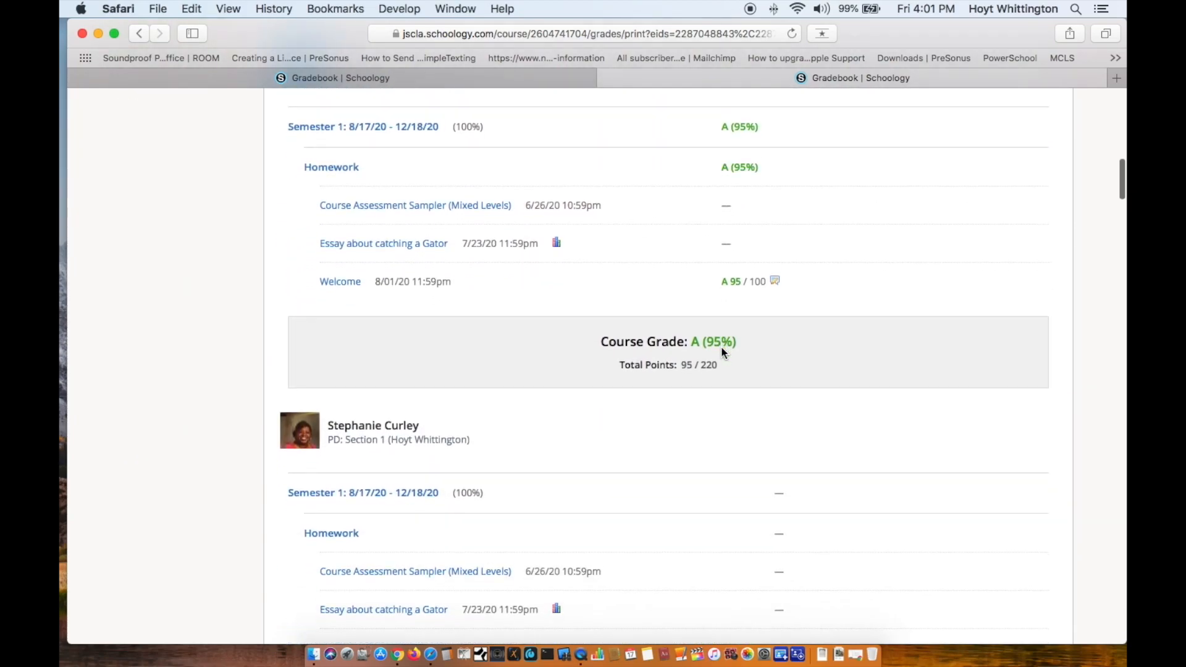
pyautogui.scroll(-7, 725, 354)
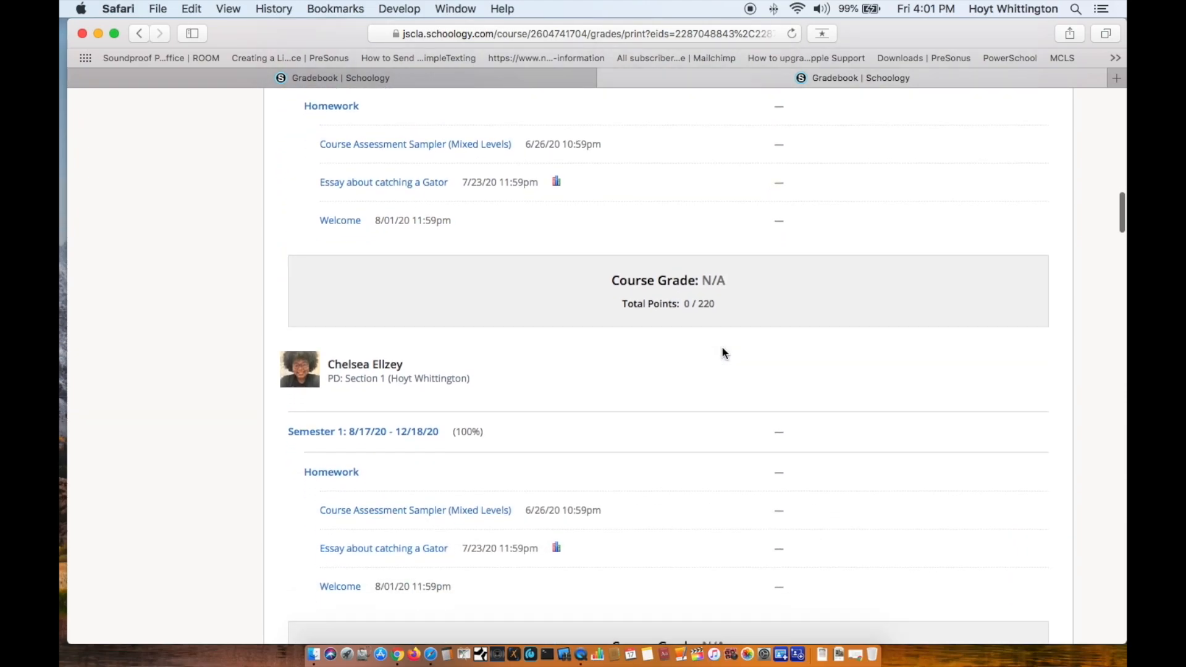
pyautogui.scroll(-7, 726, 354)
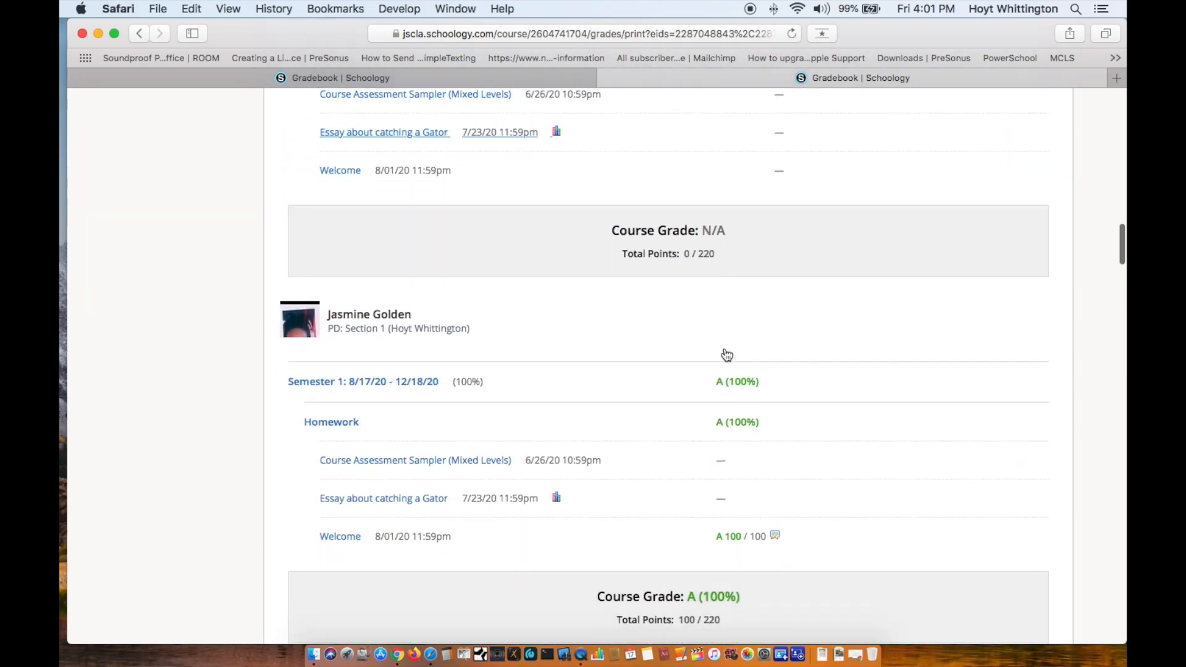
pyautogui.scroll(2, 723, 346)
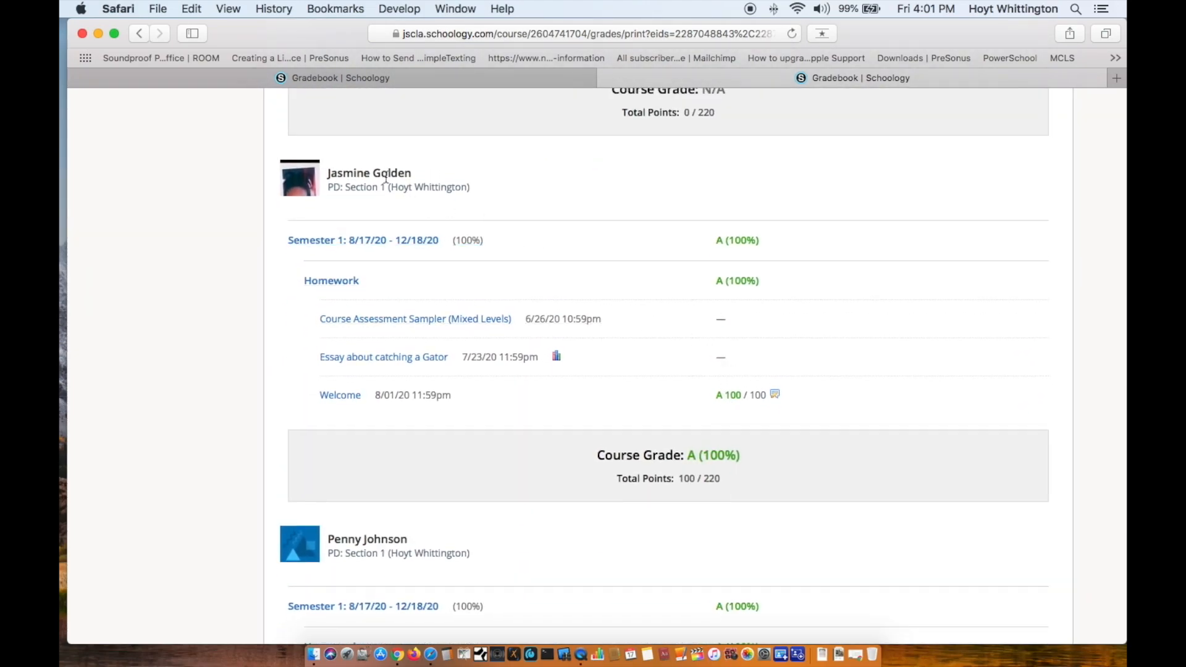
pyautogui.scroll(-5, 597, 254)
pyautogui.scroll(20, 602, 248)
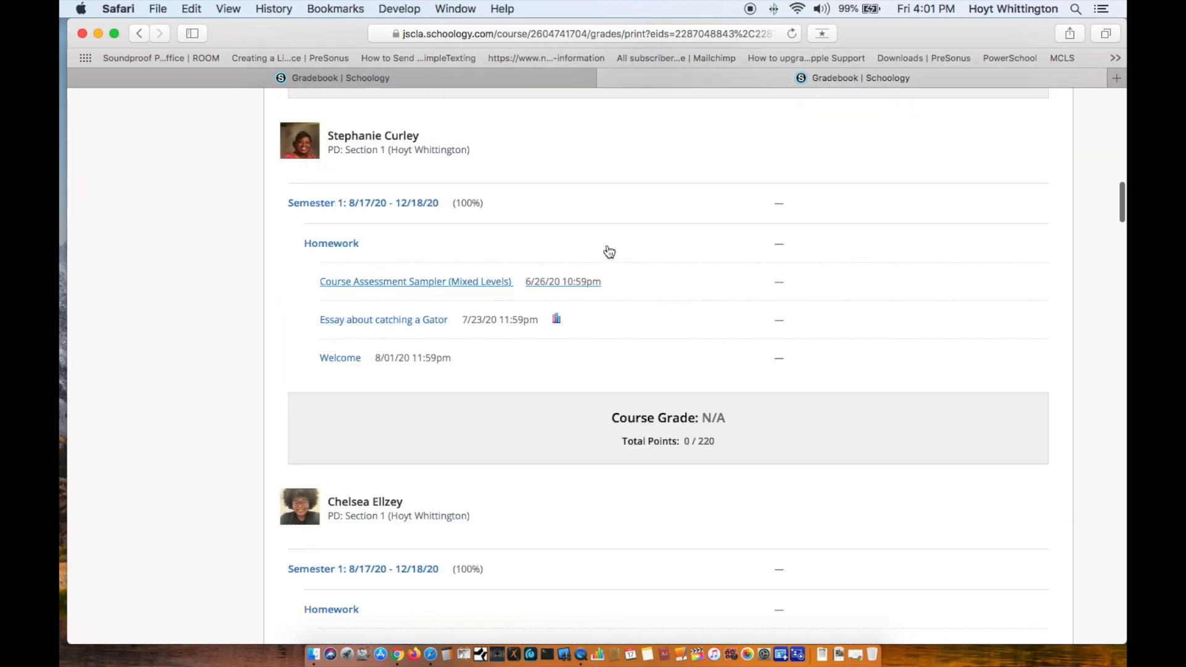